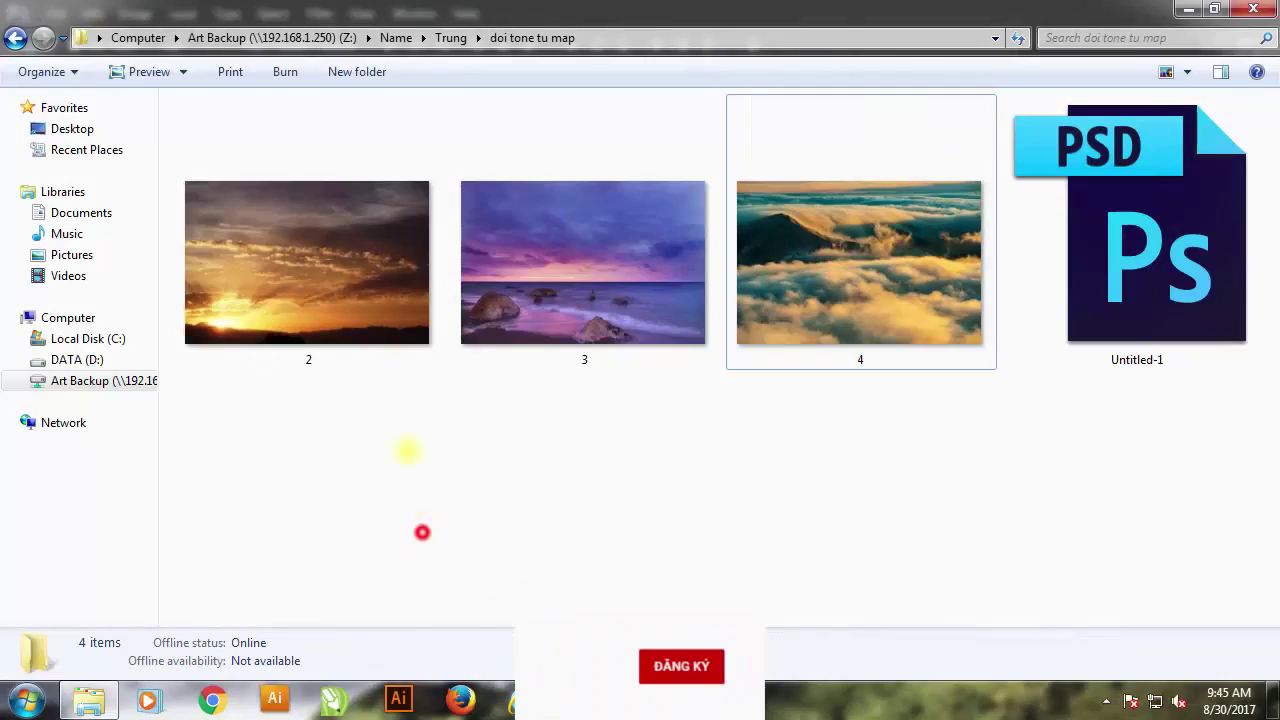
# Select reference images 2.jpg, 3.jpg and 4.jpg to open alongside the beach photo.
pyautogui.click(384, 324)
pyautogui.click(578, 310)
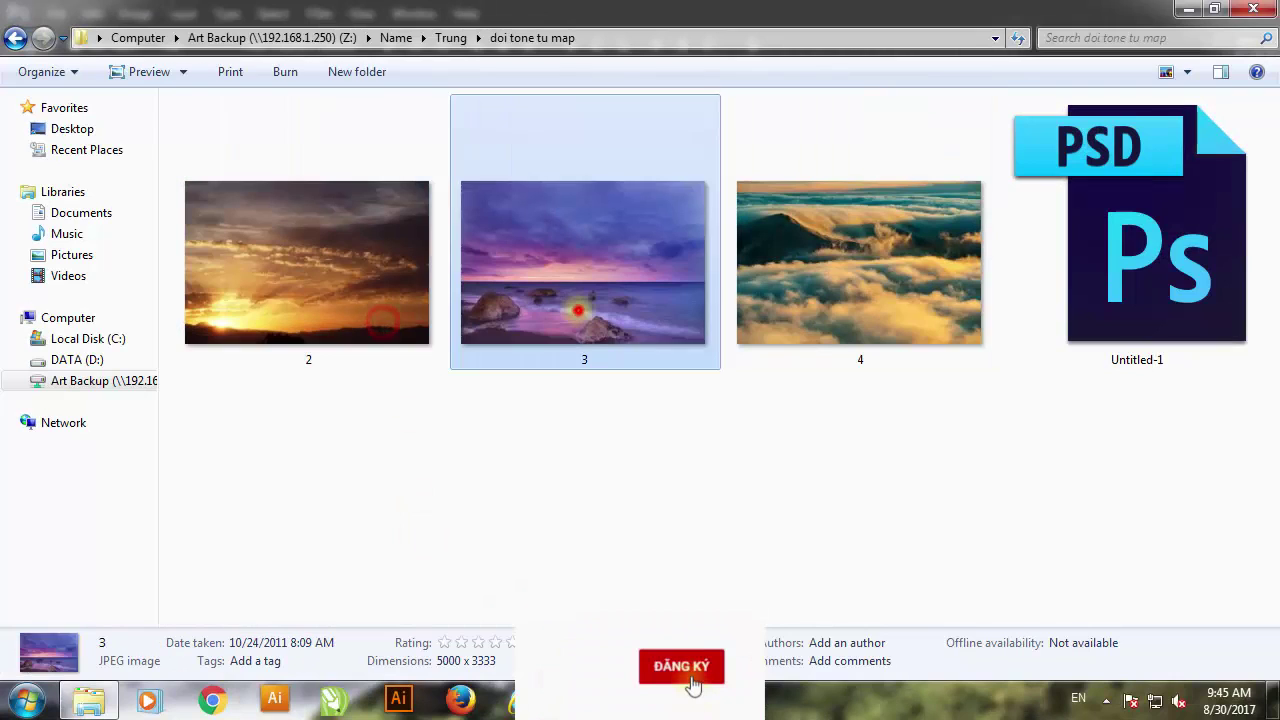
pyautogui.click(832, 300)
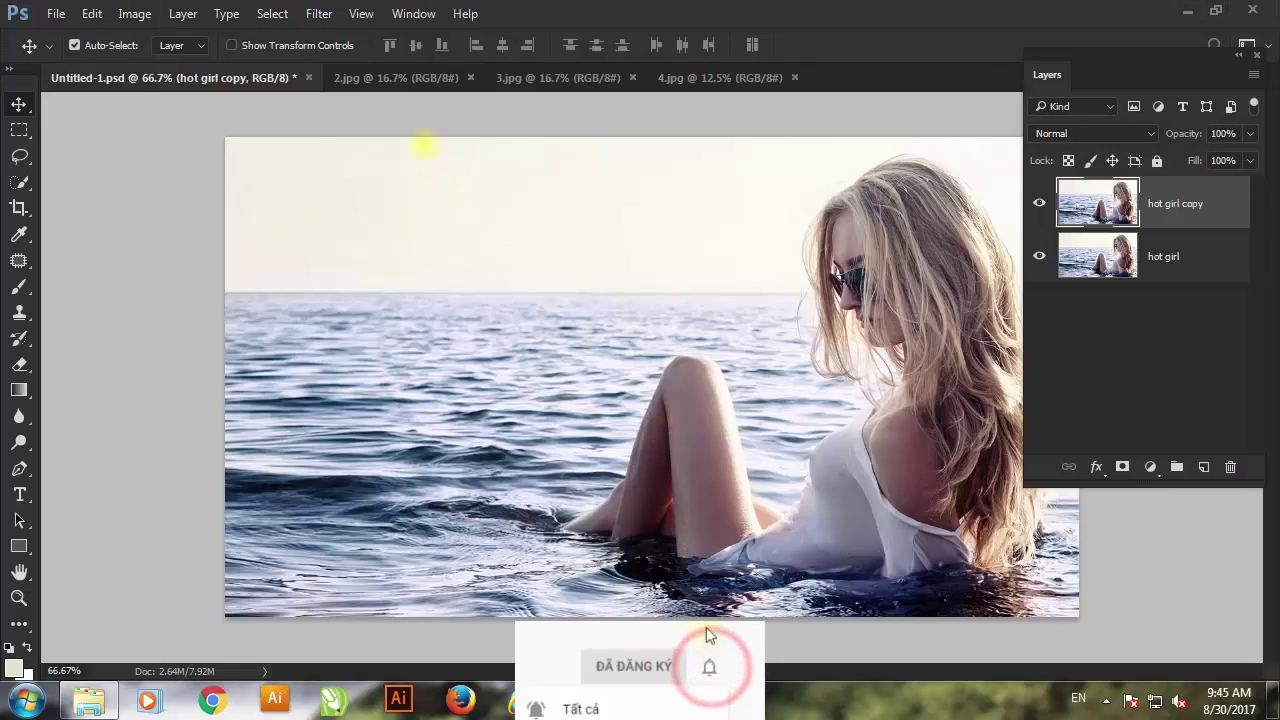
pyautogui.click(393, 77)
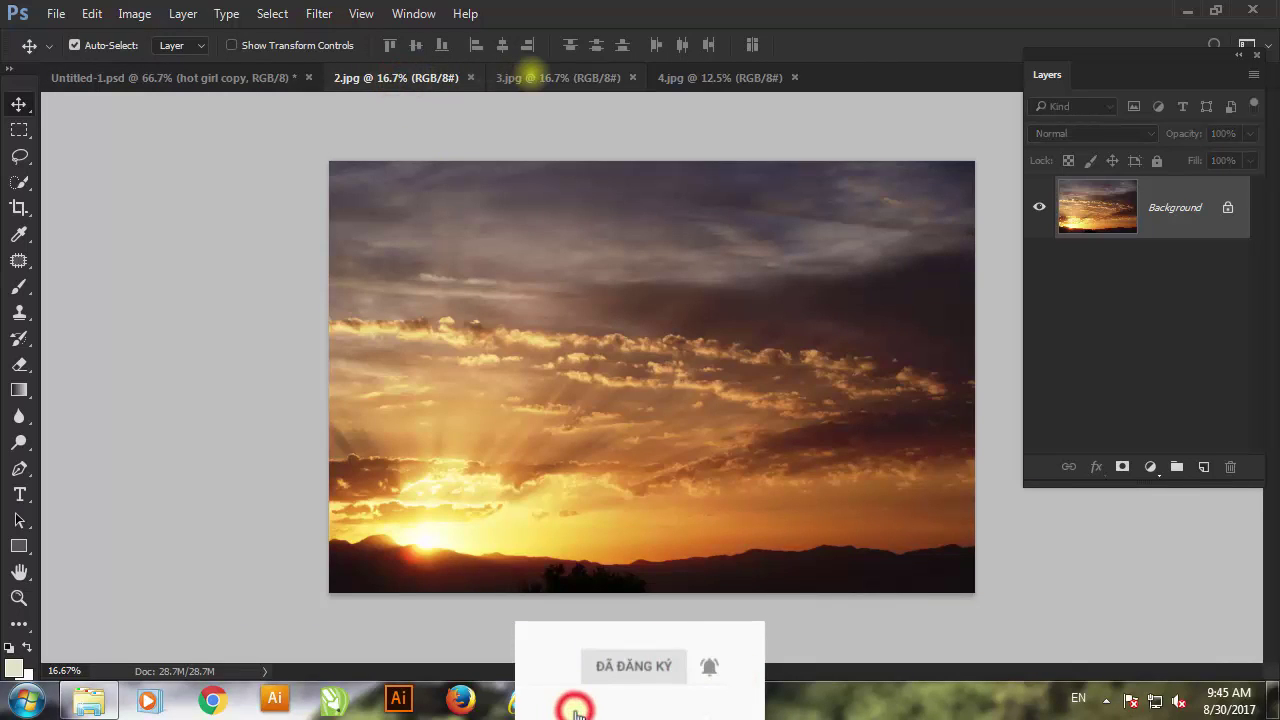
pyautogui.click(528, 77)
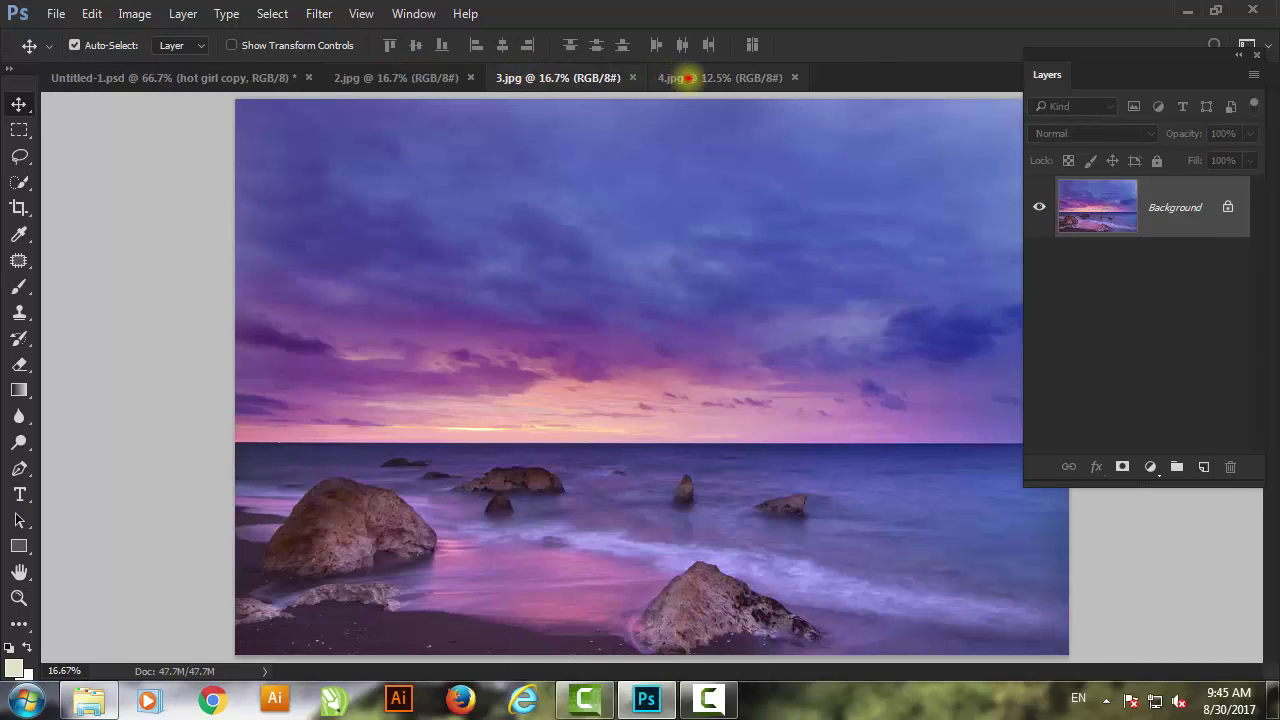
pyautogui.click(686, 77)
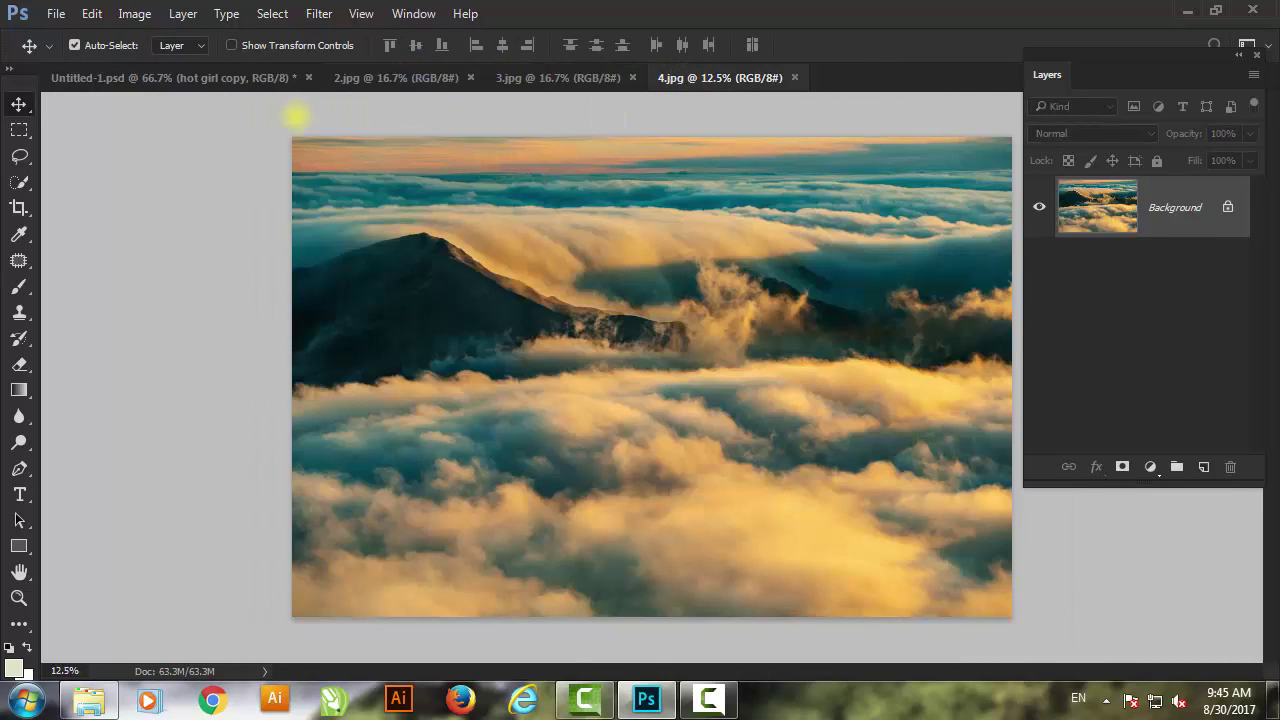
pyautogui.click(228, 79)
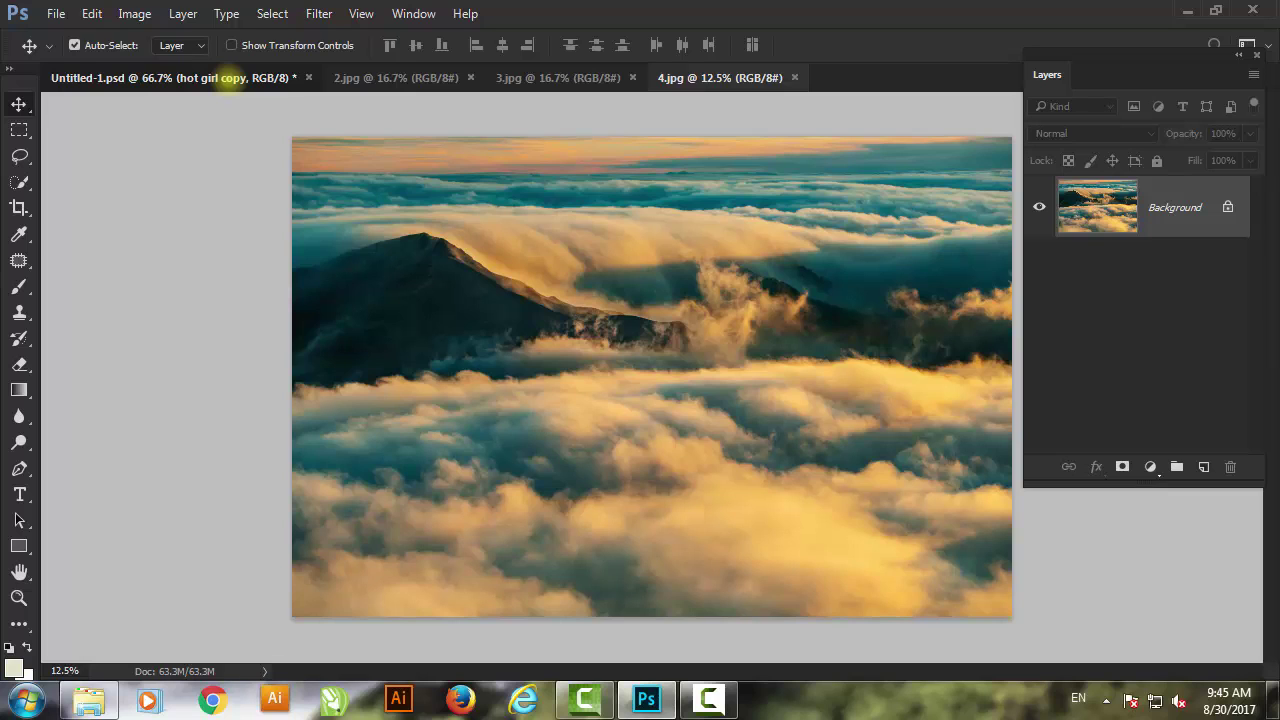
# Return to the beach photo, show it full screen with menu bar, and open the Image menu.
pyautogui.click(229, 78)
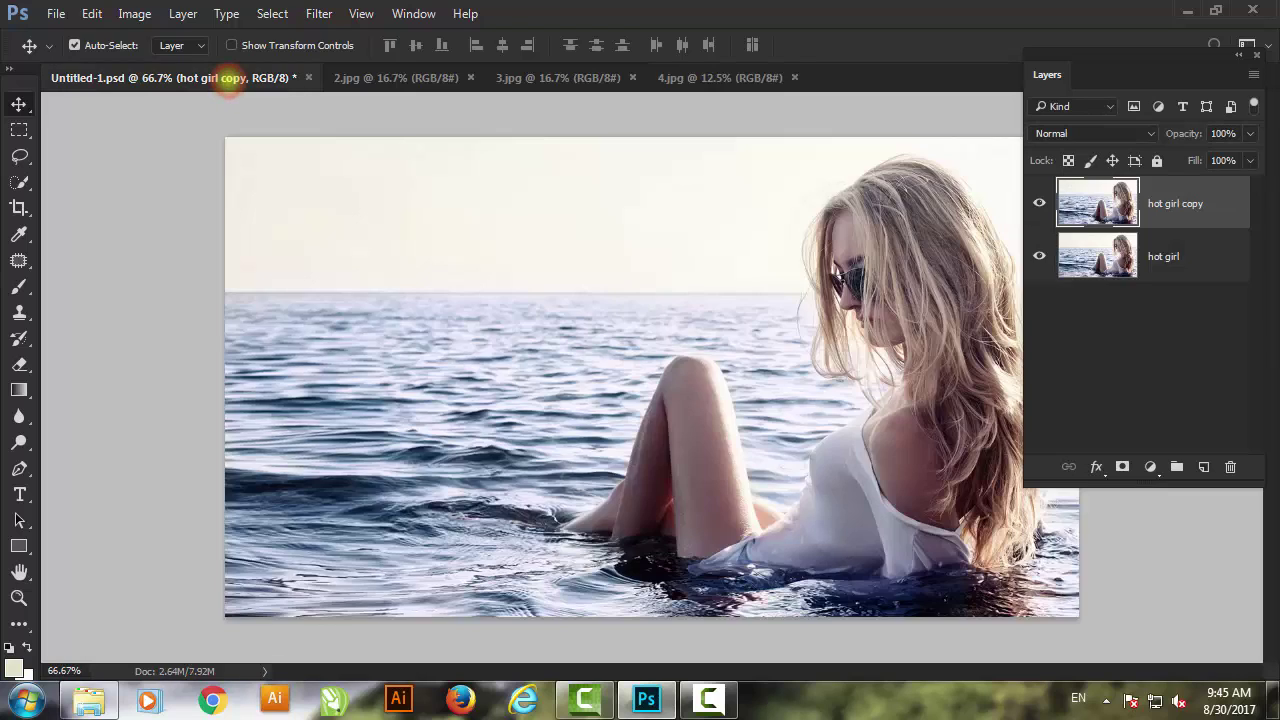
pyautogui.press('f')
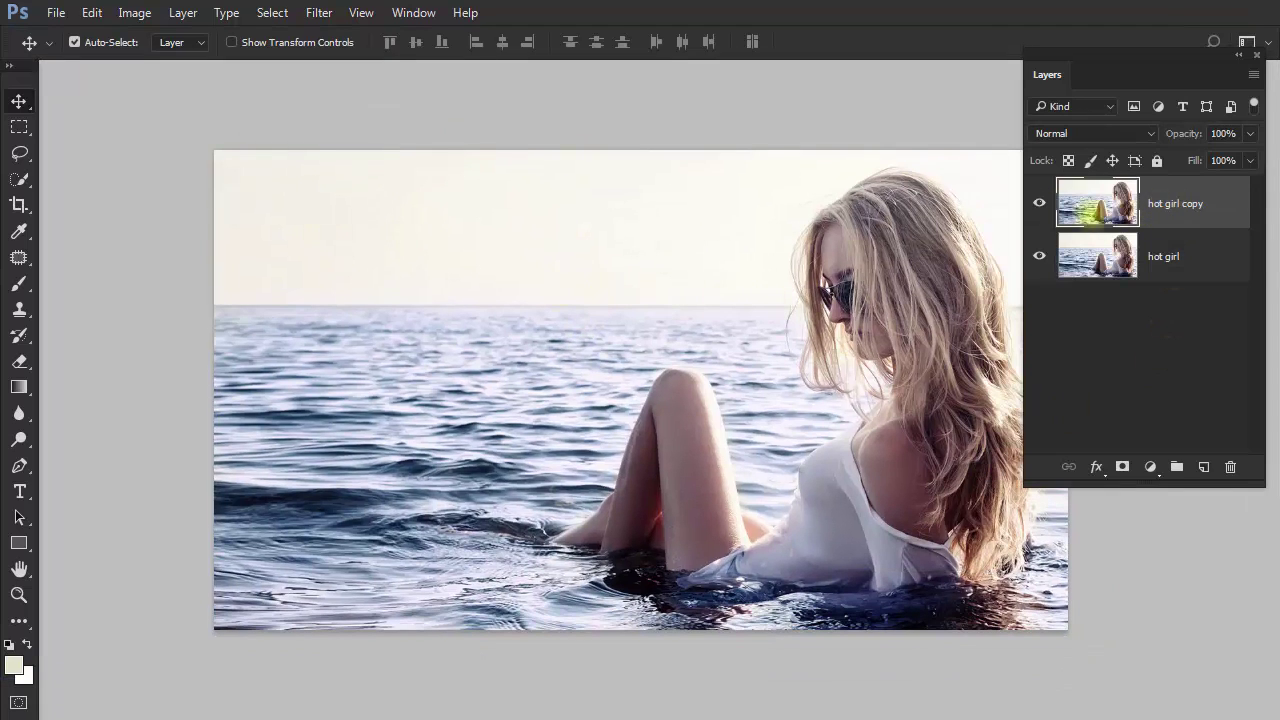
pyautogui.click(1039, 203)
pyautogui.click(1039, 203)
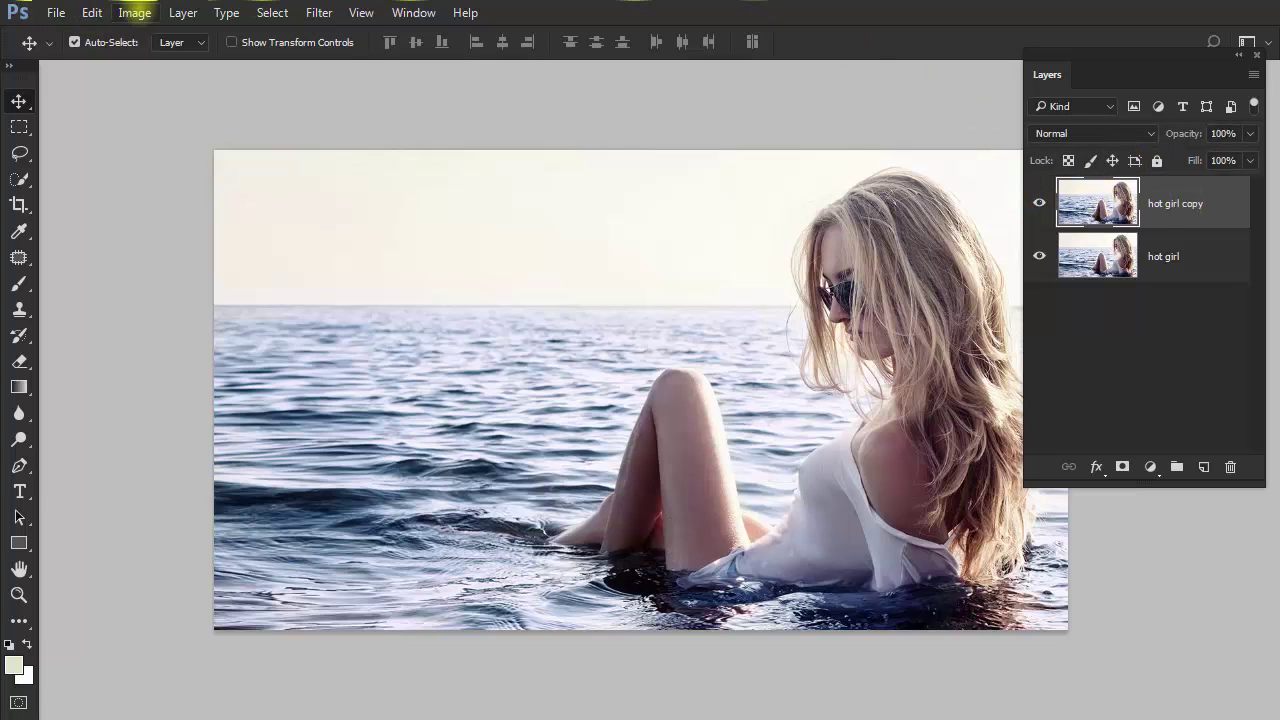
pyautogui.click(136, 10)
pyautogui.moveTo(165, 63)
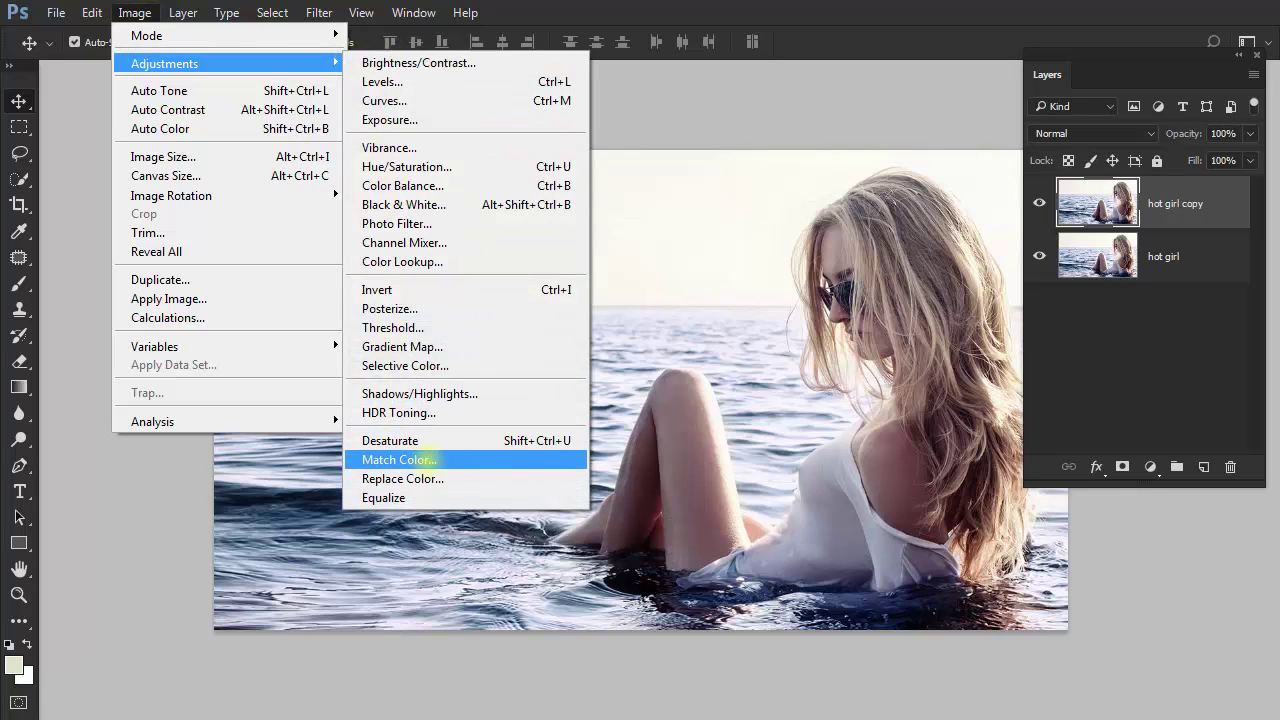
# Open Match Color and choose 2.jpg as the colour source.
pyautogui.click(427, 460)
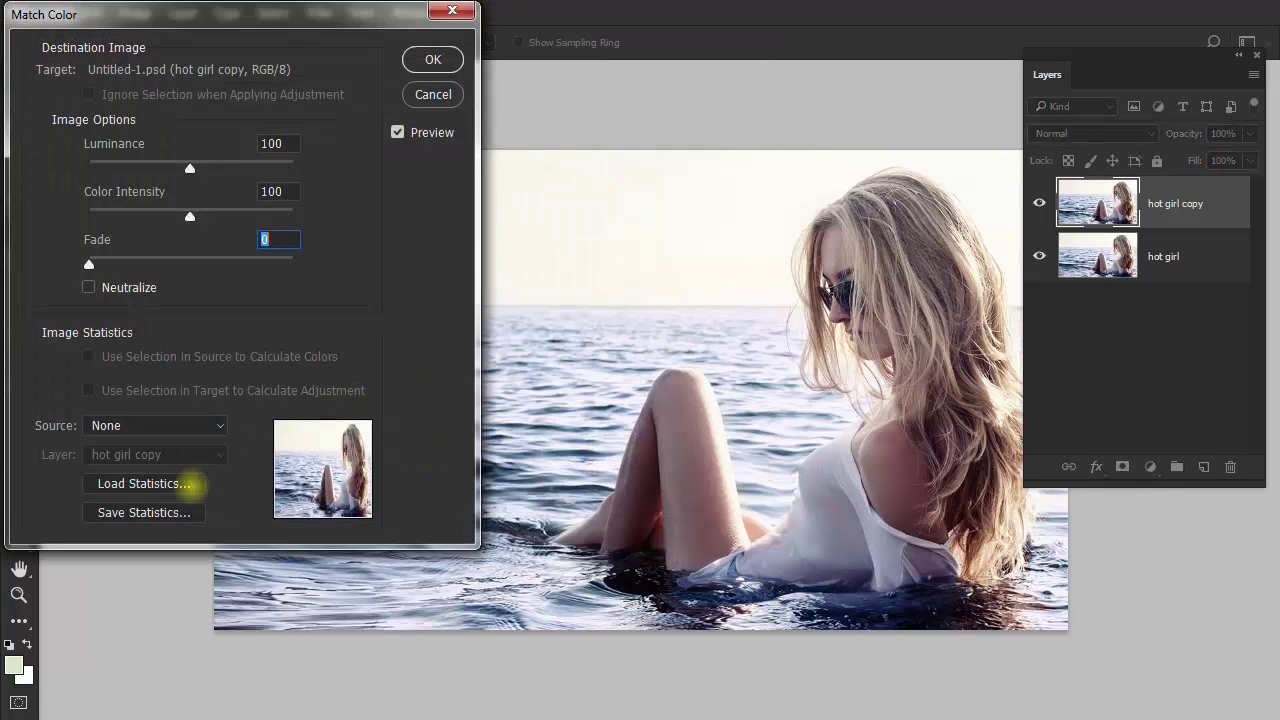
pyautogui.click(146, 425)
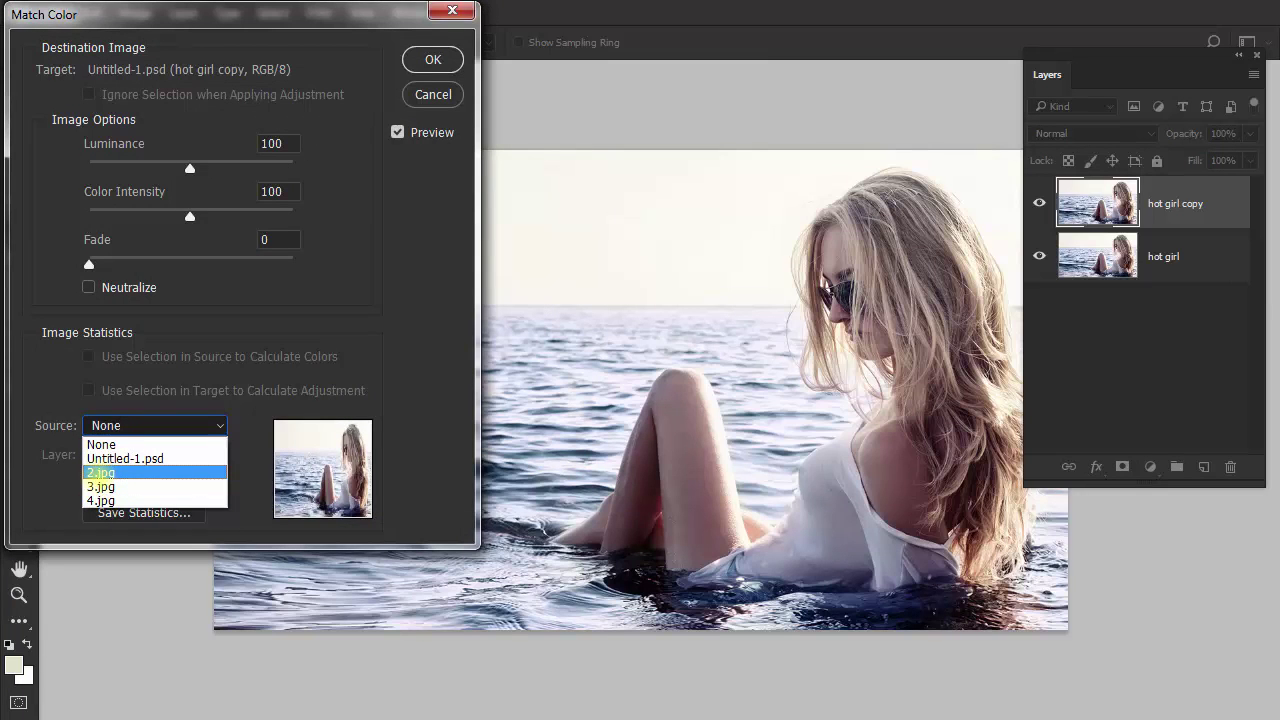
pyautogui.click(99, 473)
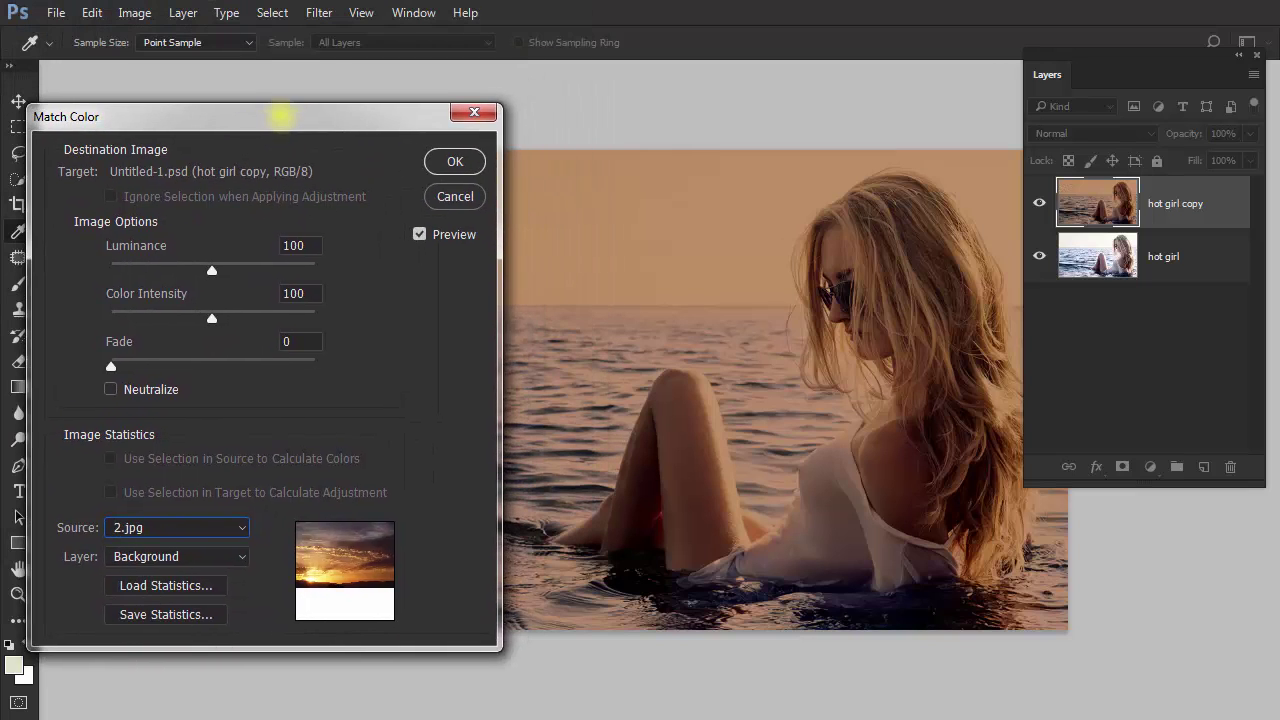
pyautogui.moveTo(259, 13); pyautogui.dragTo(260, 98)
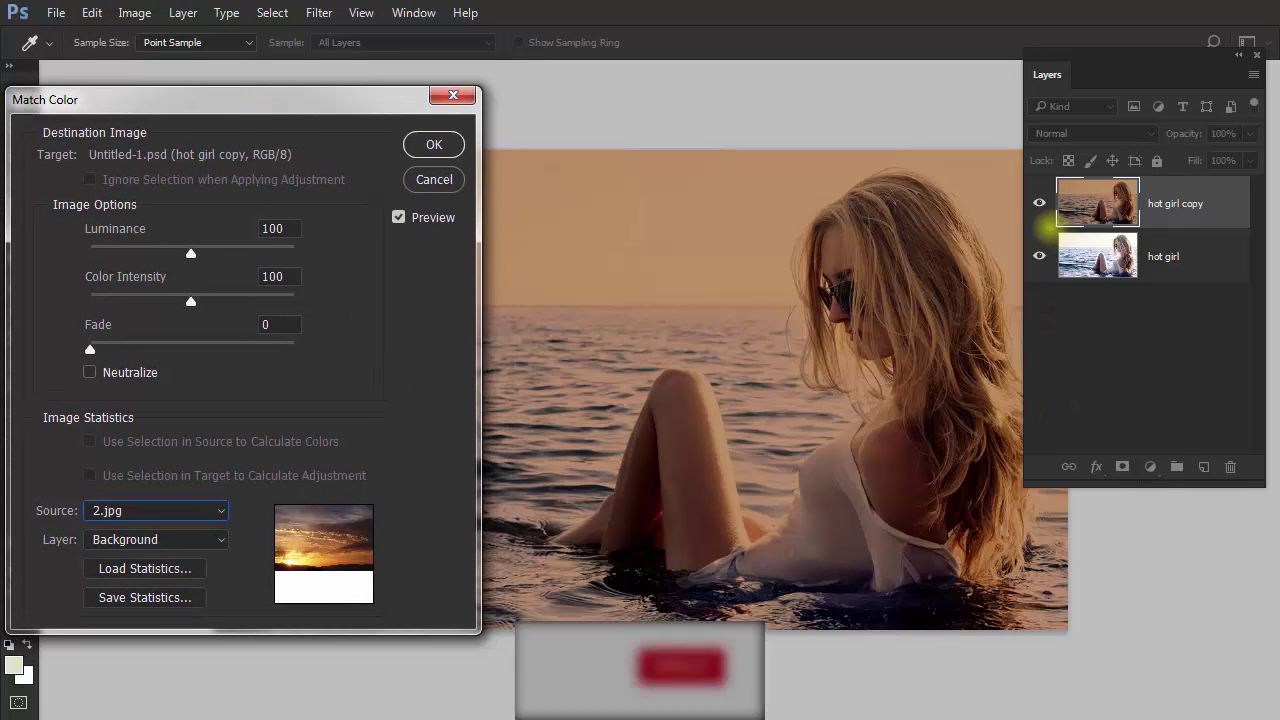
pyautogui.click(1039, 203)
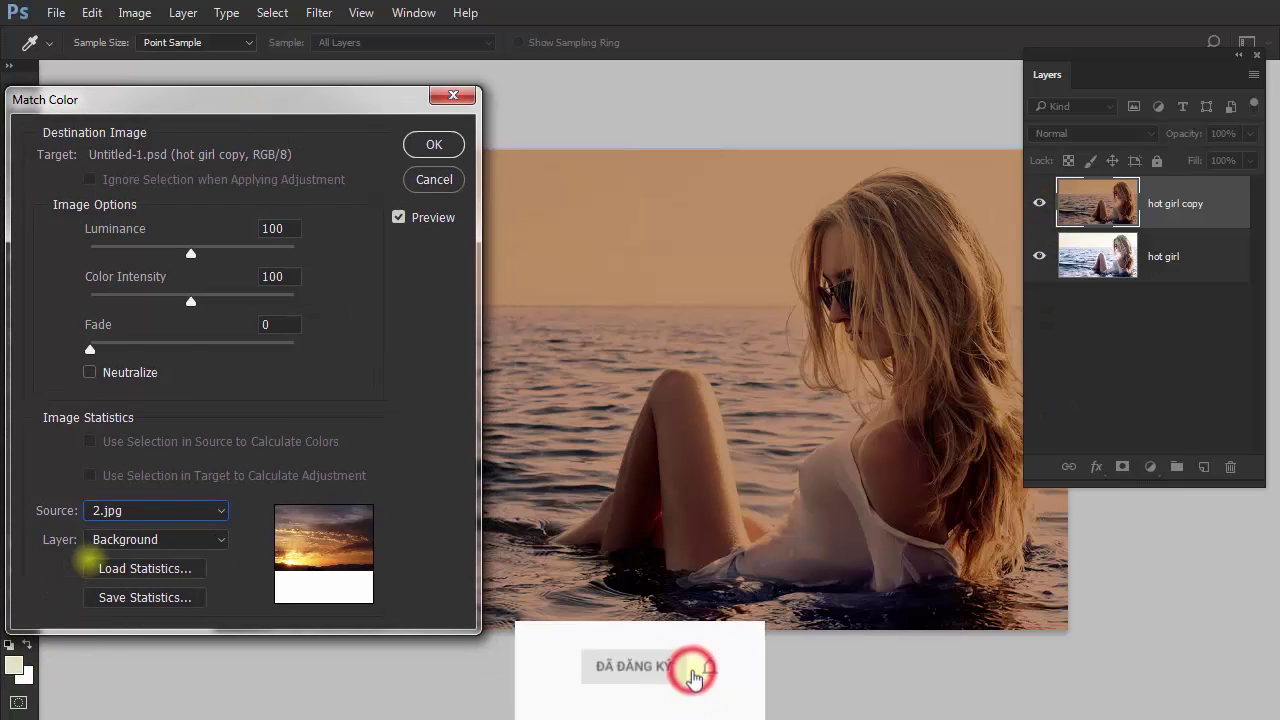
# Set Luminance 200, Color Intensity 200 and Fade 29.
pyautogui.moveTo(191, 253); pyautogui.dragTo(433, 255)
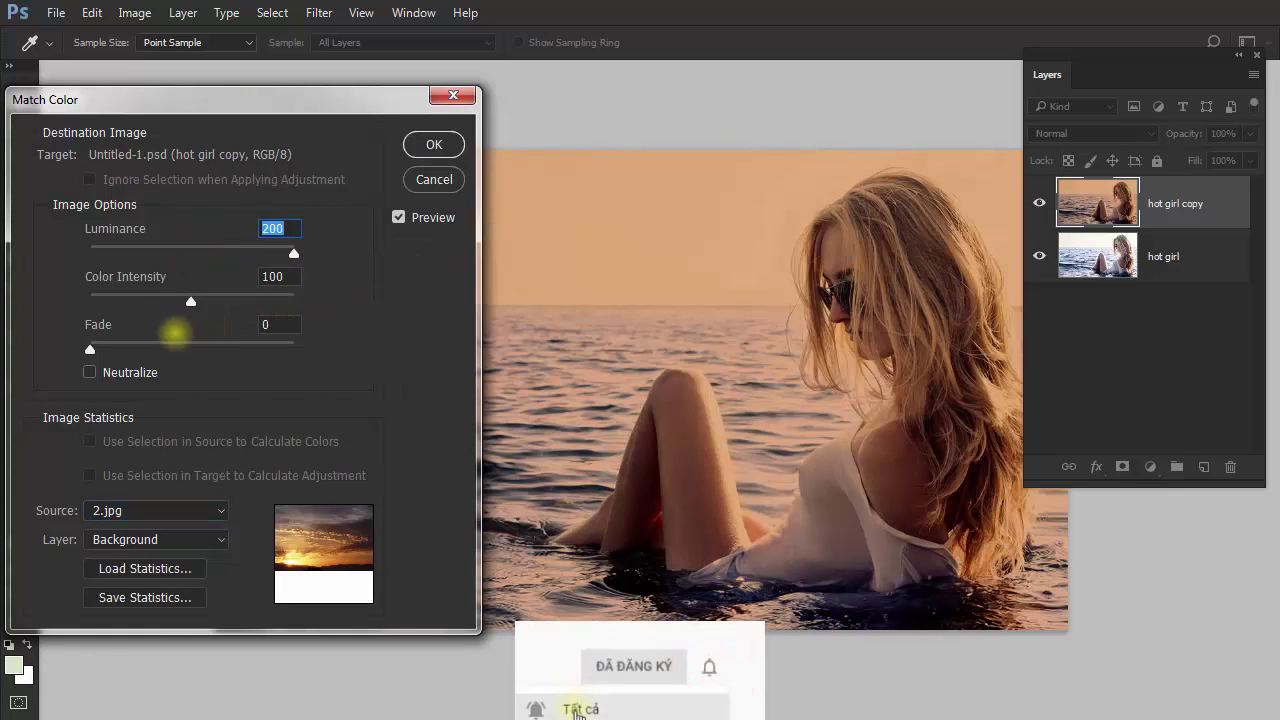
pyautogui.moveTo(191, 301); pyautogui.dragTo(408, 300)
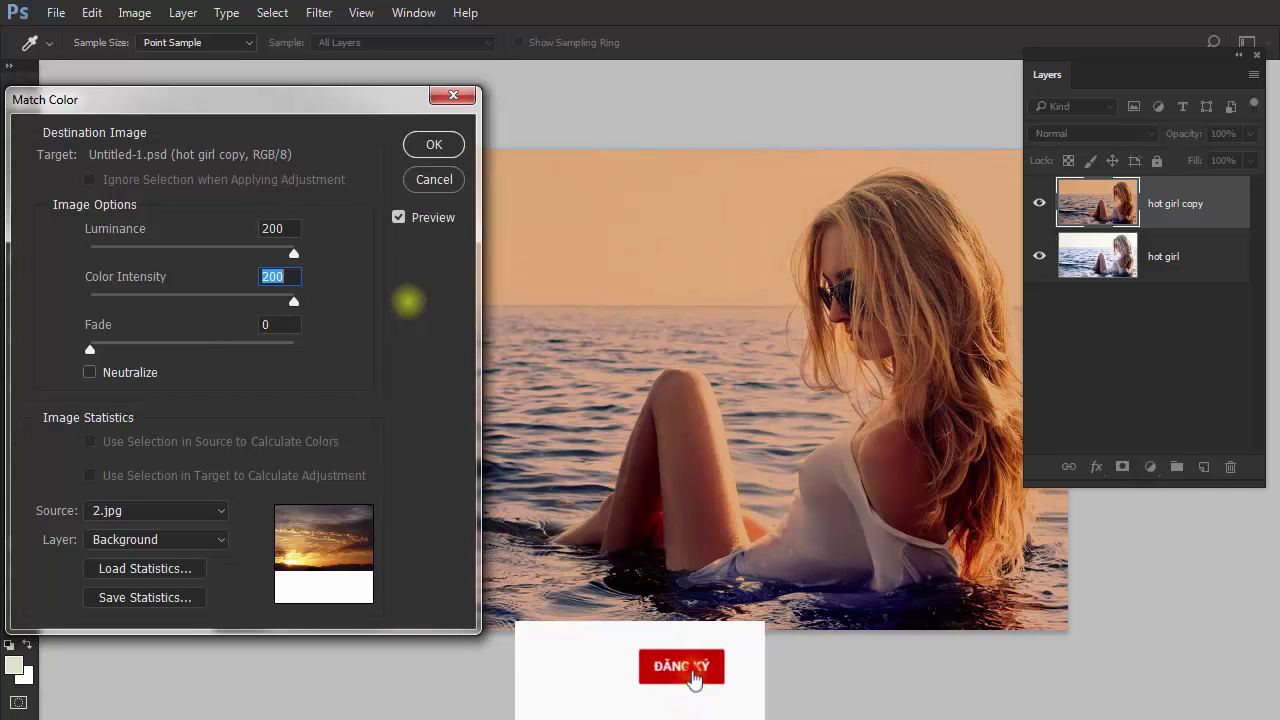
pyautogui.moveTo(297, 100); pyautogui.dragTo(231, 137)
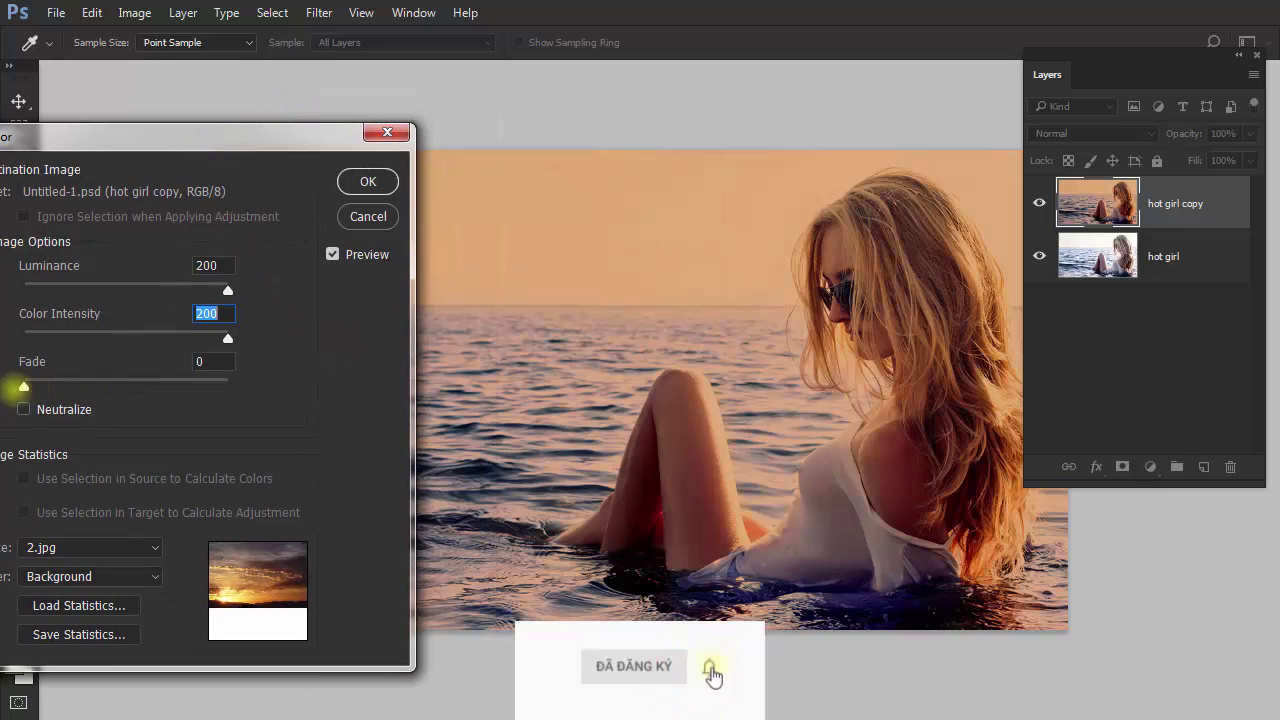
pyautogui.moveTo(24, 385); pyautogui.dragTo(83, 385)
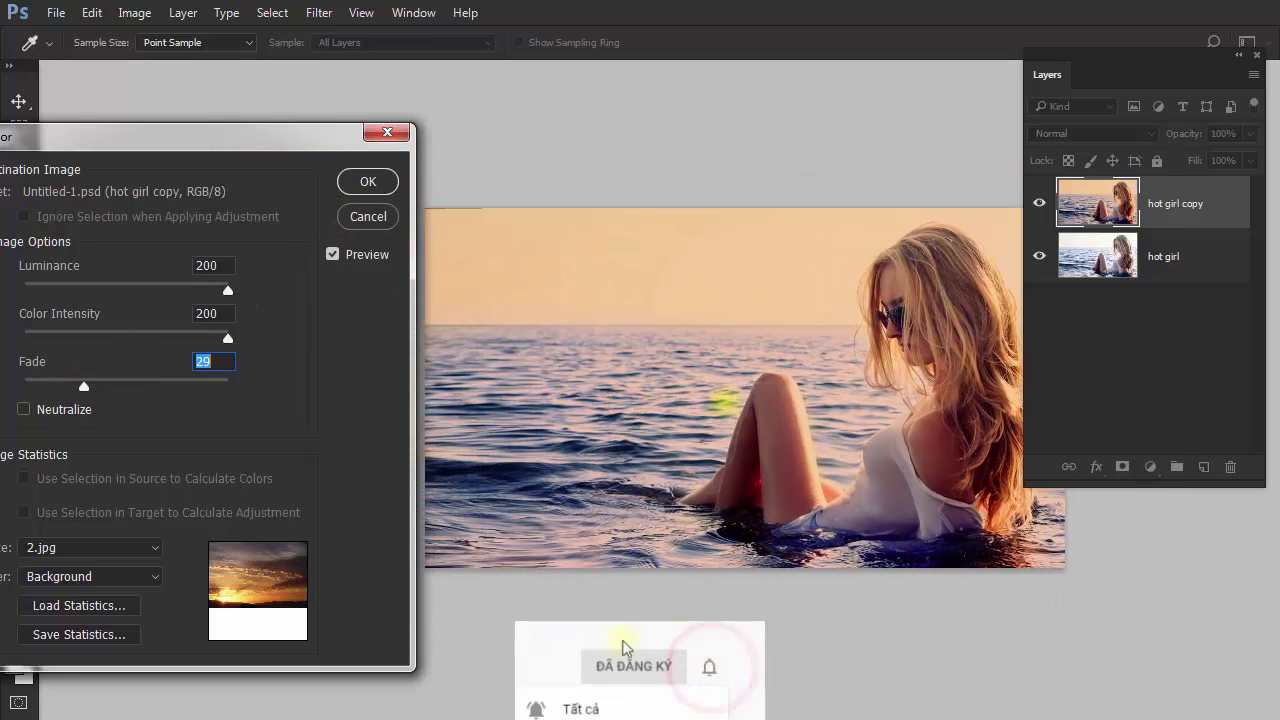
pyautogui.moveTo(1097, 74)
pyautogui.mouseDown()
pyautogui.moveTo(1185, 80)
pyautogui.moveTo(1182, 99)
pyautogui.mouseUp()
pyautogui.moveTo(763, 338)
pyautogui.mouseDown()
pyautogui.moveTo(795, 333)
pyautogui.moveTo(788, 268)
pyautogui.mouseUp()
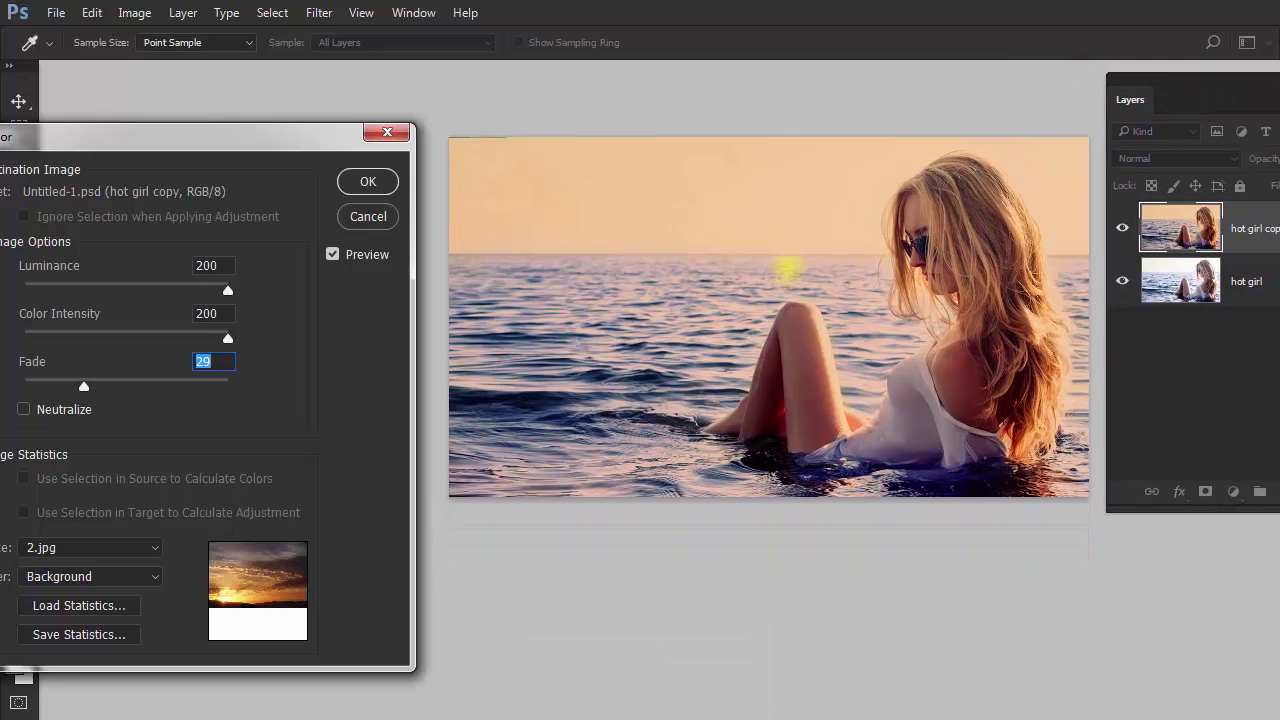
pyautogui.moveTo(277, 145); pyautogui.dragTo(305, 119)
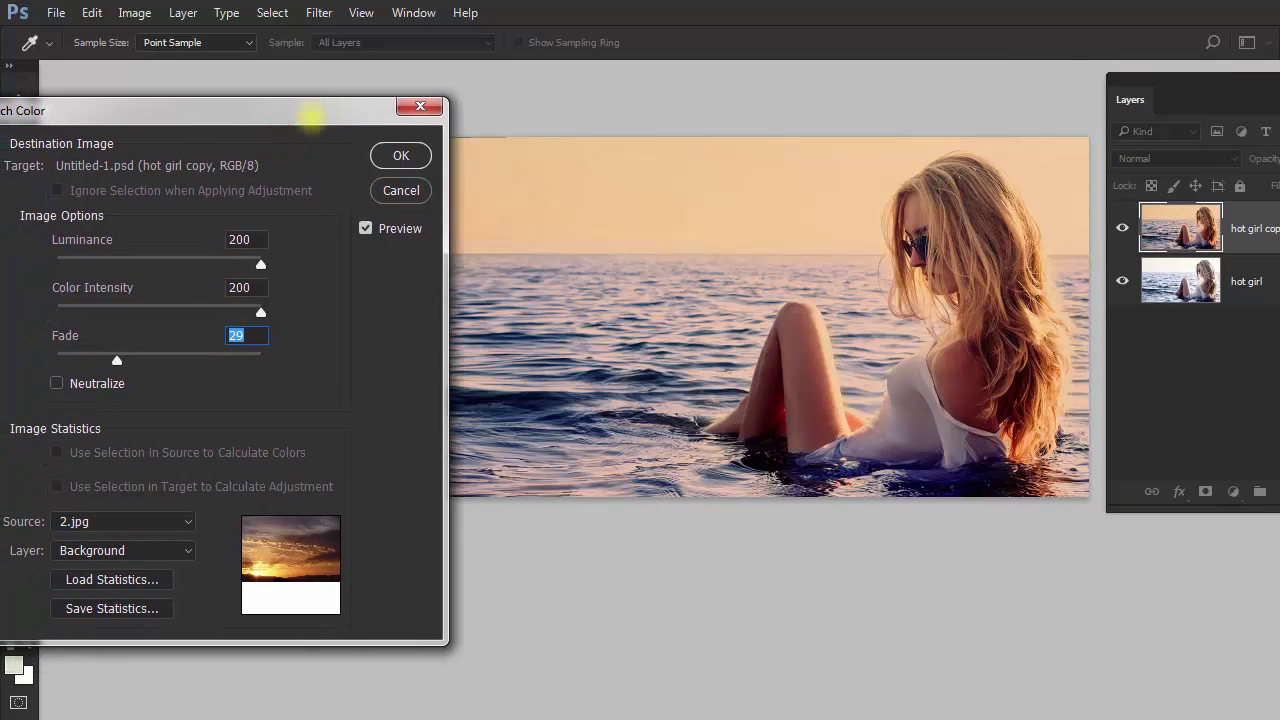
# Compare the sunset match with the original, leave Neutralize off, and apply it.
pyautogui.click(361, 228)
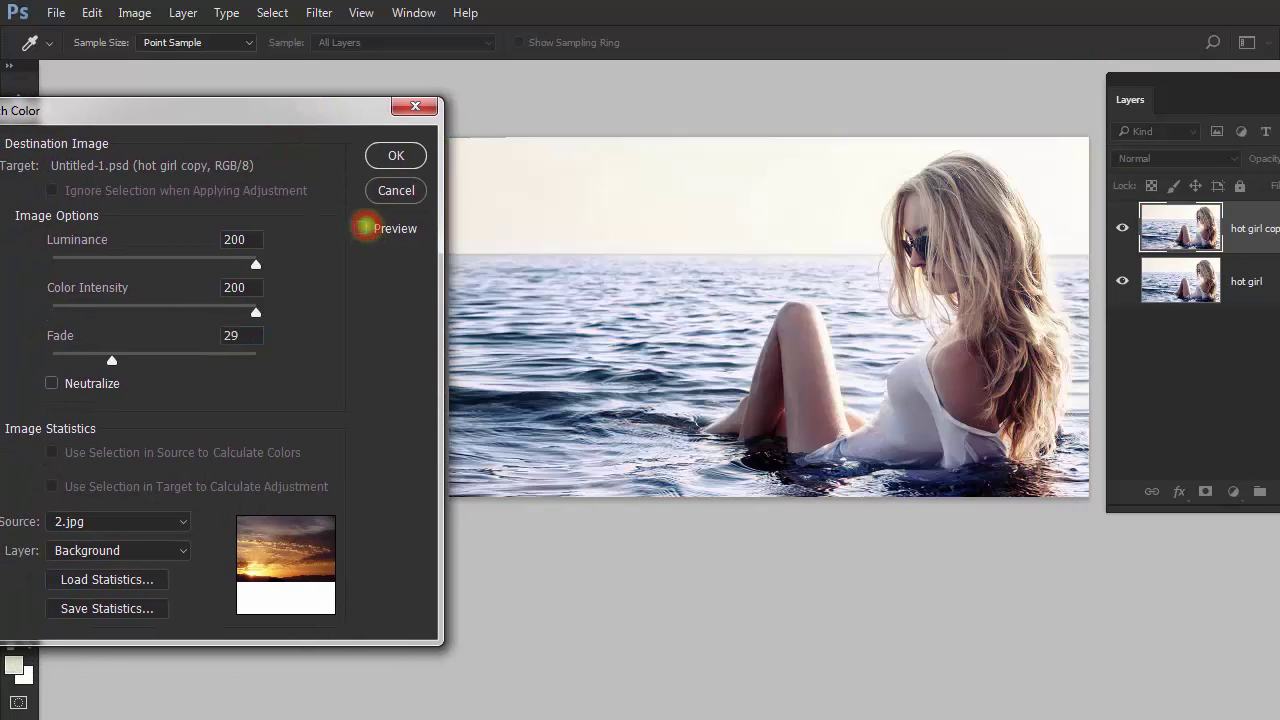
pyautogui.click(363, 227)
pyautogui.click(362, 227)
pyautogui.click(362, 227)
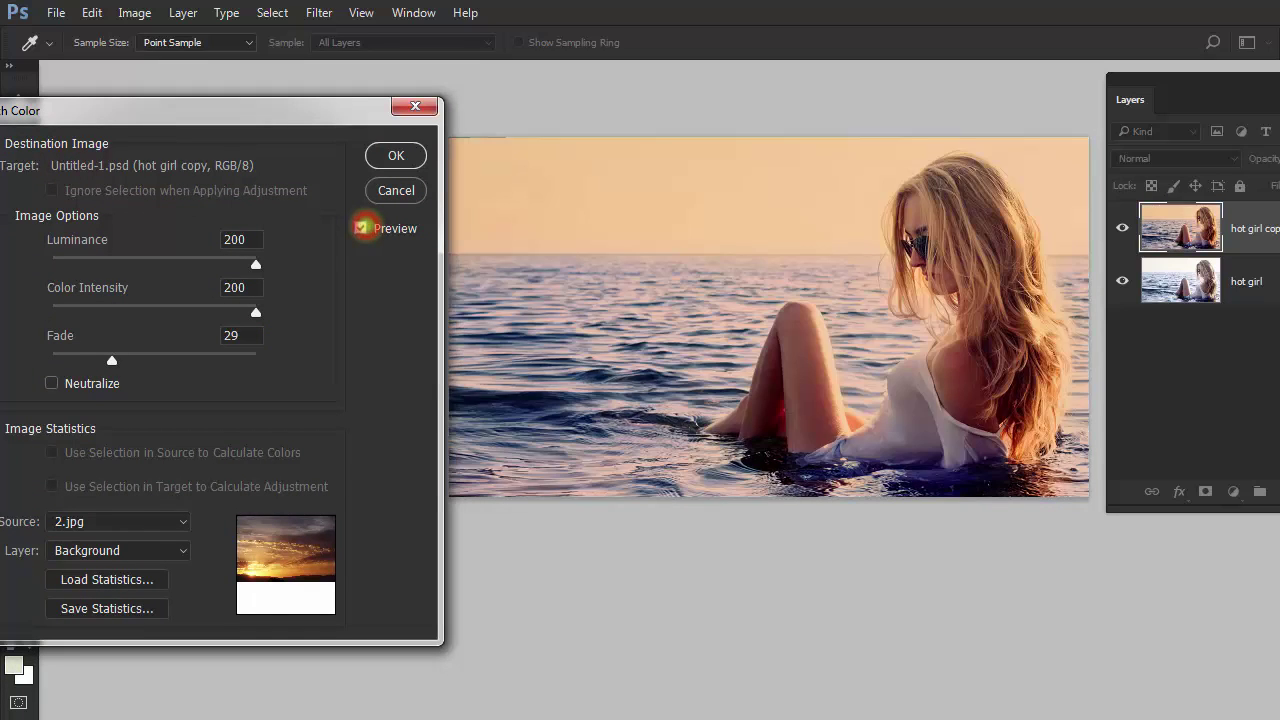
pyautogui.click(362, 227)
pyautogui.click(362, 227)
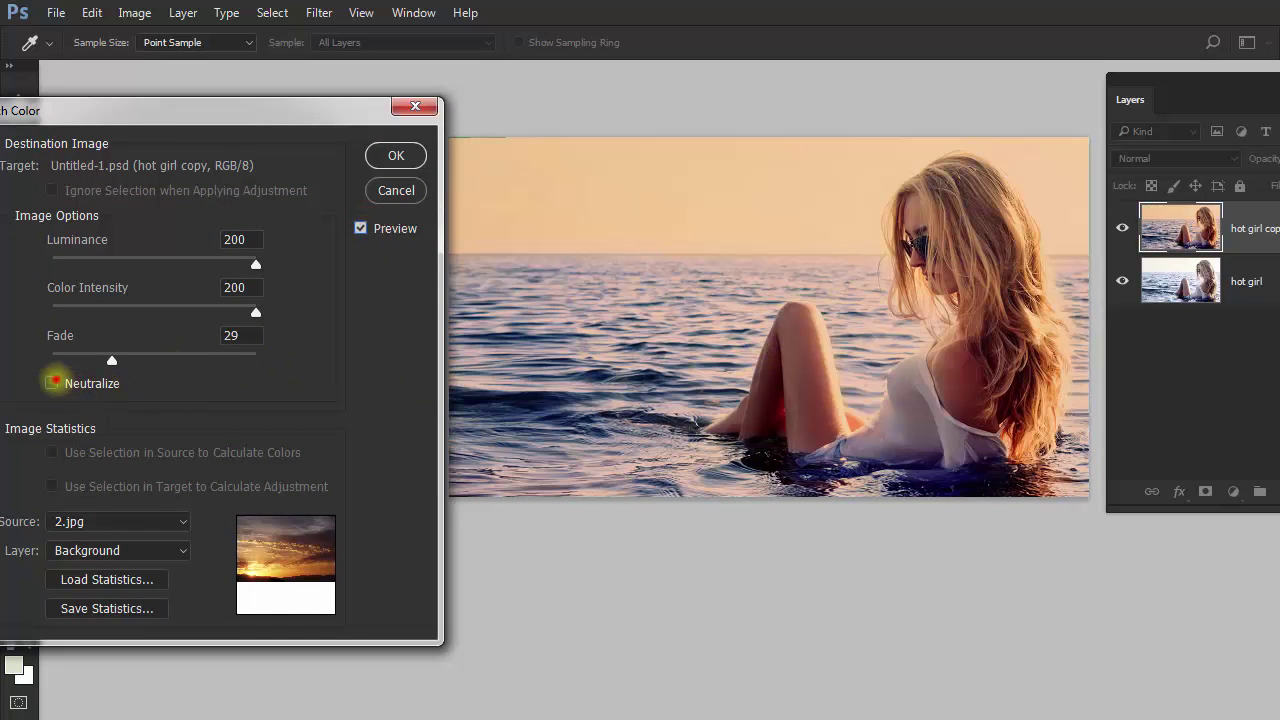
pyautogui.click(52, 382)
pyautogui.click(52, 382)
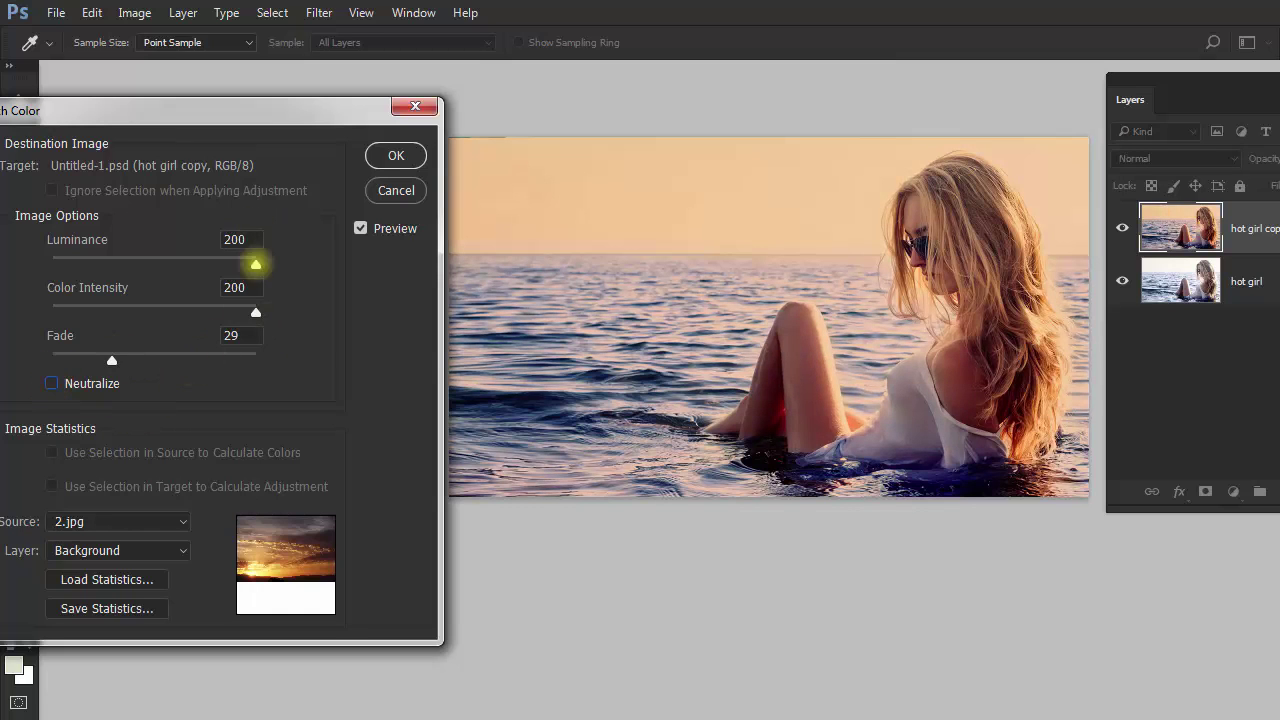
pyautogui.click(396, 155)
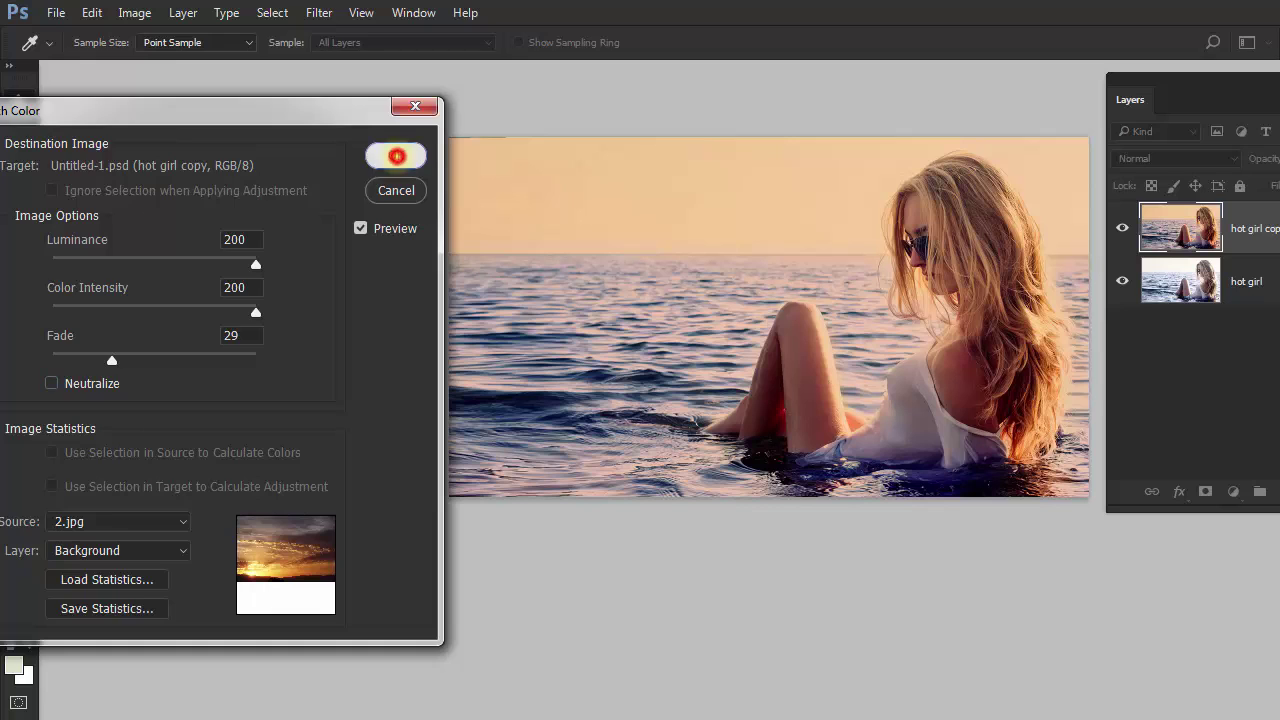
# Toggle the sunset-matched layer's visibility to compare it with the original.
pyautogui.click(1123, 225)
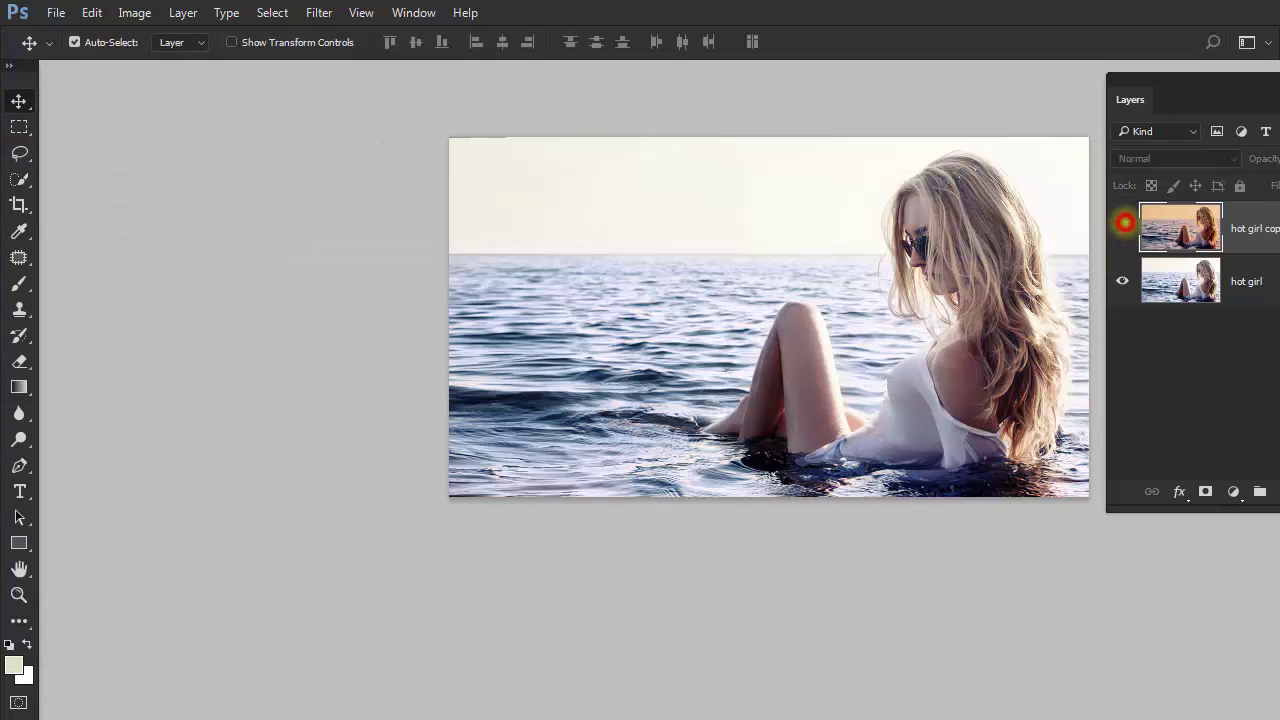
pyautogui.click(1123, 225)
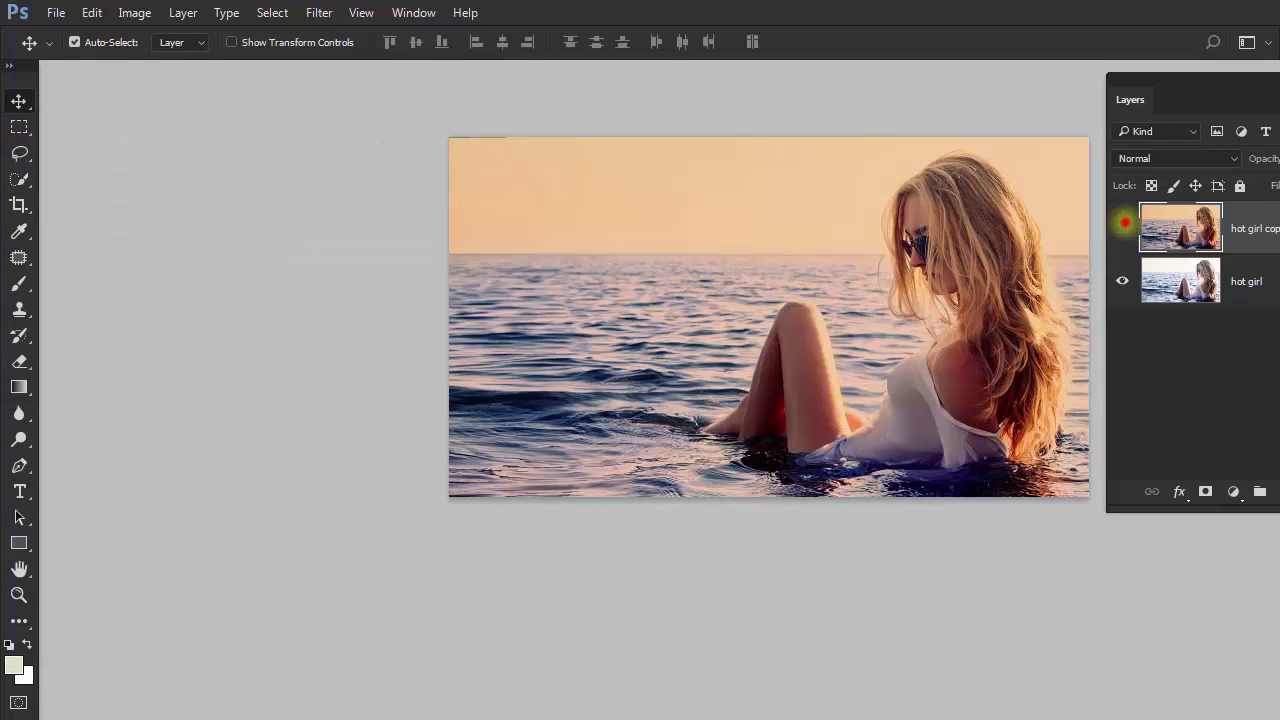
pyautogui.click(1123, 225)
pyautogui.click(1123, 225)
# Duplicate the original hot girl layer as hot girl copy 2 at the top of the stack.
pyautogui.click(1256, 286)
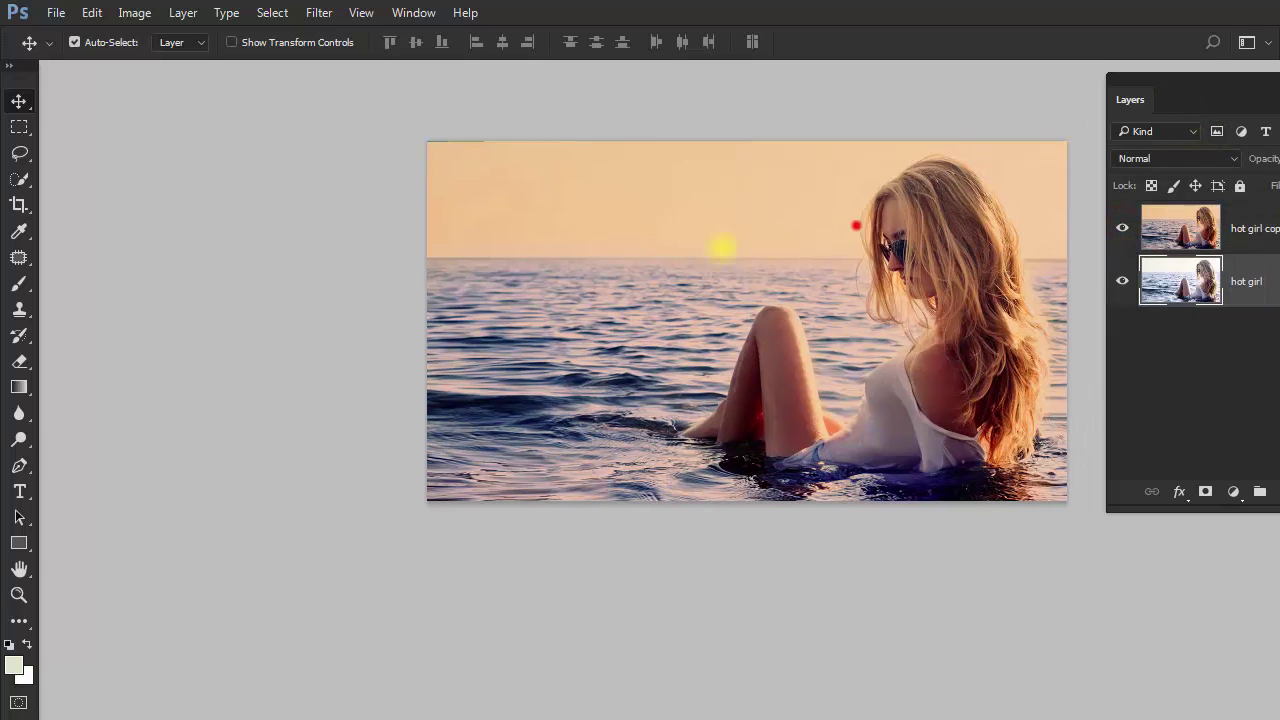
pyautogui.moveTo(856, 226)
pyautogui.mouseDown()
pyautogui.moveTo(437, 293)
pyautogui.moveTo(470, 166)
pyautogui.mouseUp()
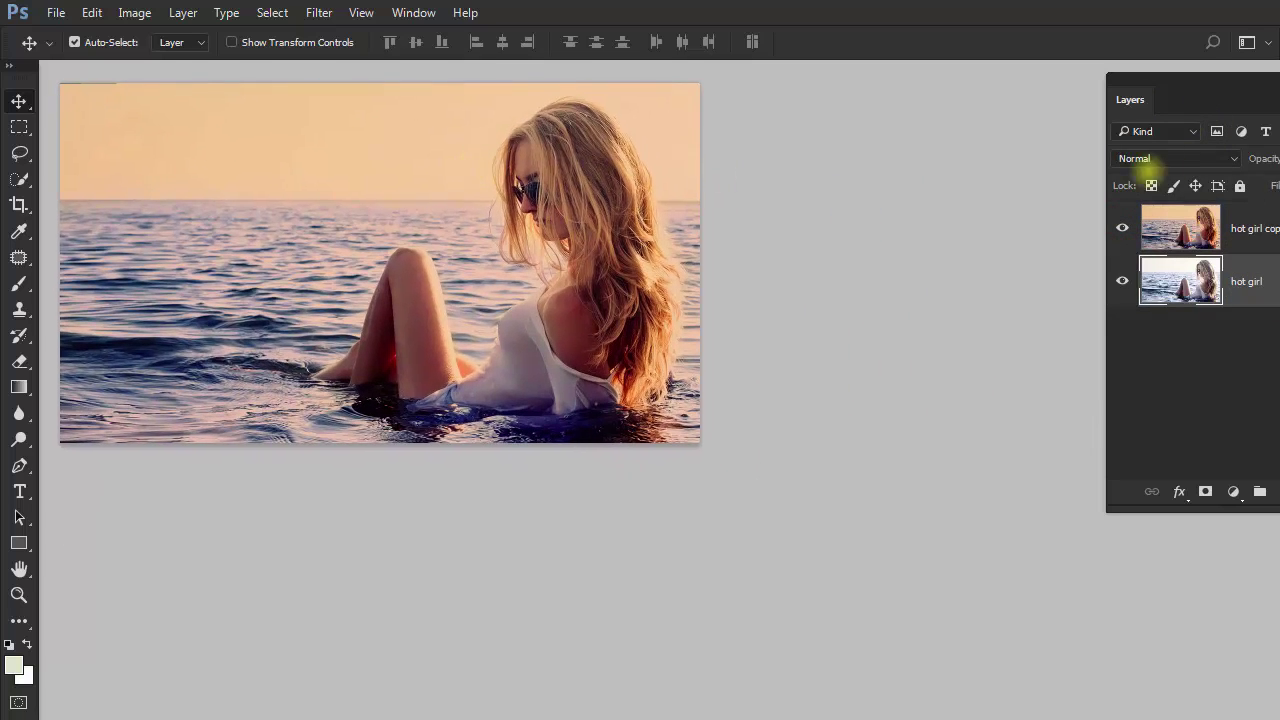
pyautogui.moveTo(1161, 85); pyautogui.dragTo(869, 88)
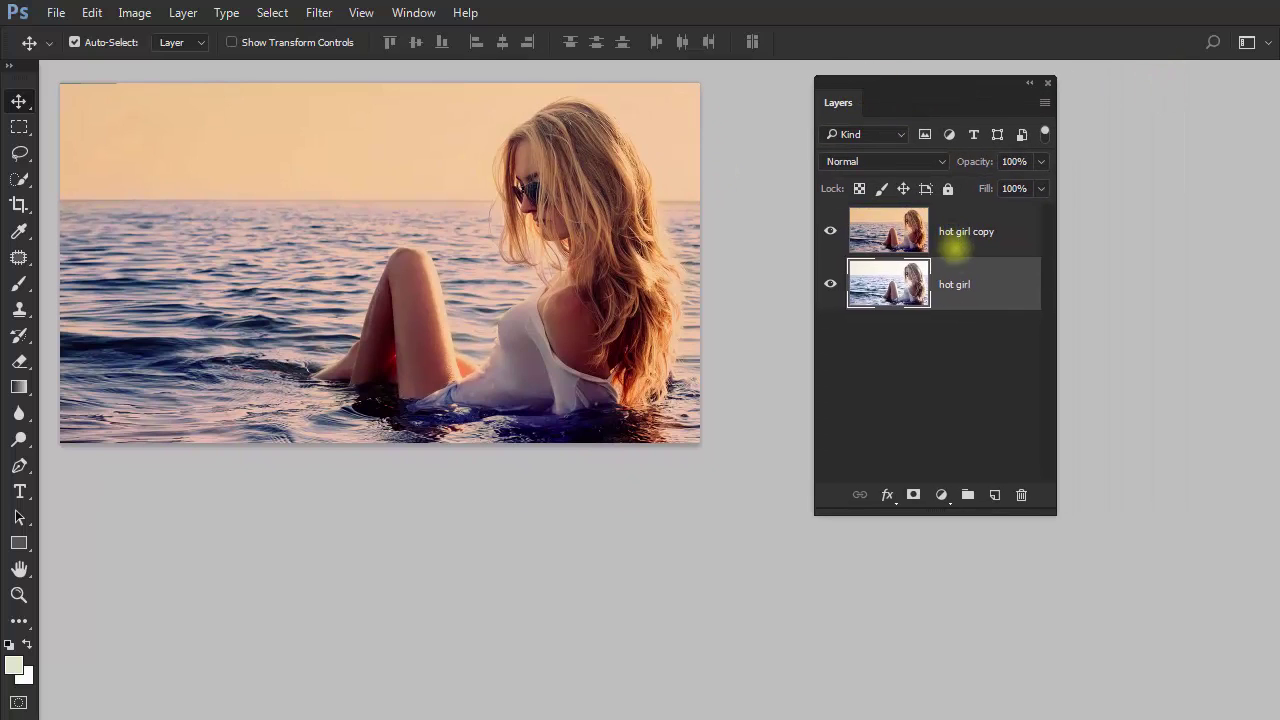
pyautogui.moveTo(955, 290); pyautogui.dragTo(995, 495)
pyautogui.moveTo(971, 280); pyautogui.dragTo(972, 218)
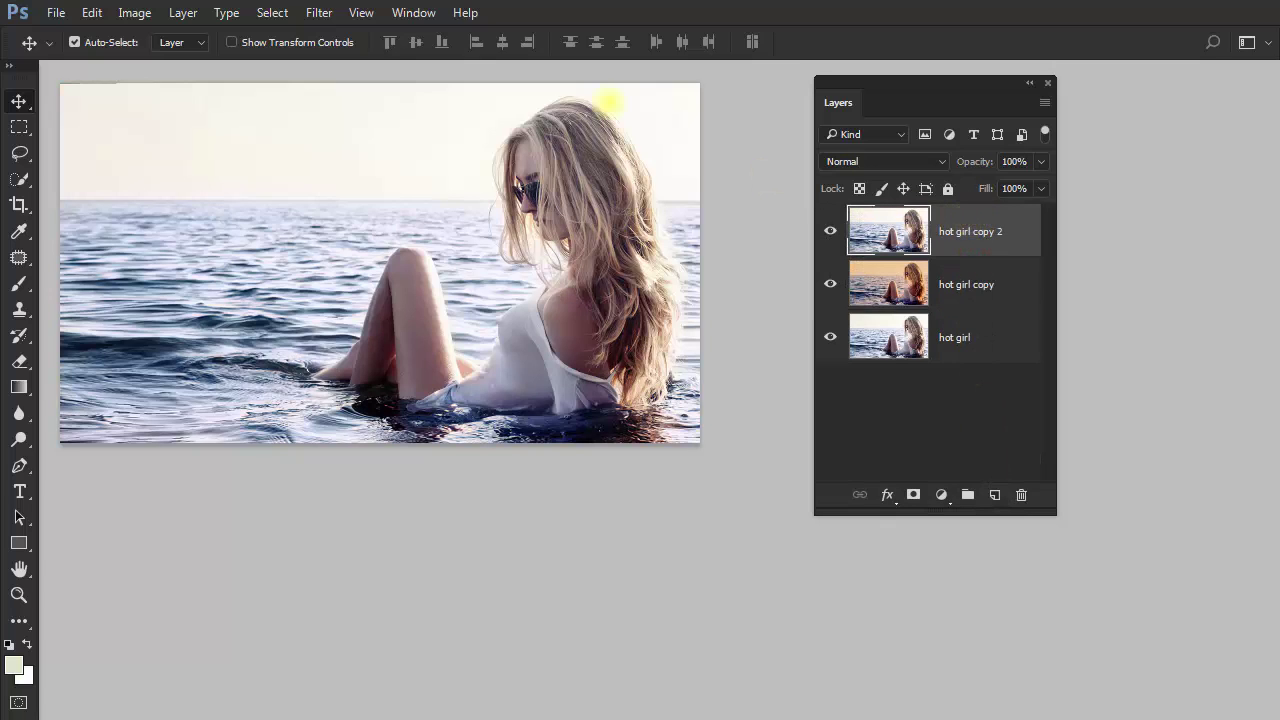
# Open Match Color for hot girl copy 2 with 3.jpg as the source.
pyautogui.click(123, 14)
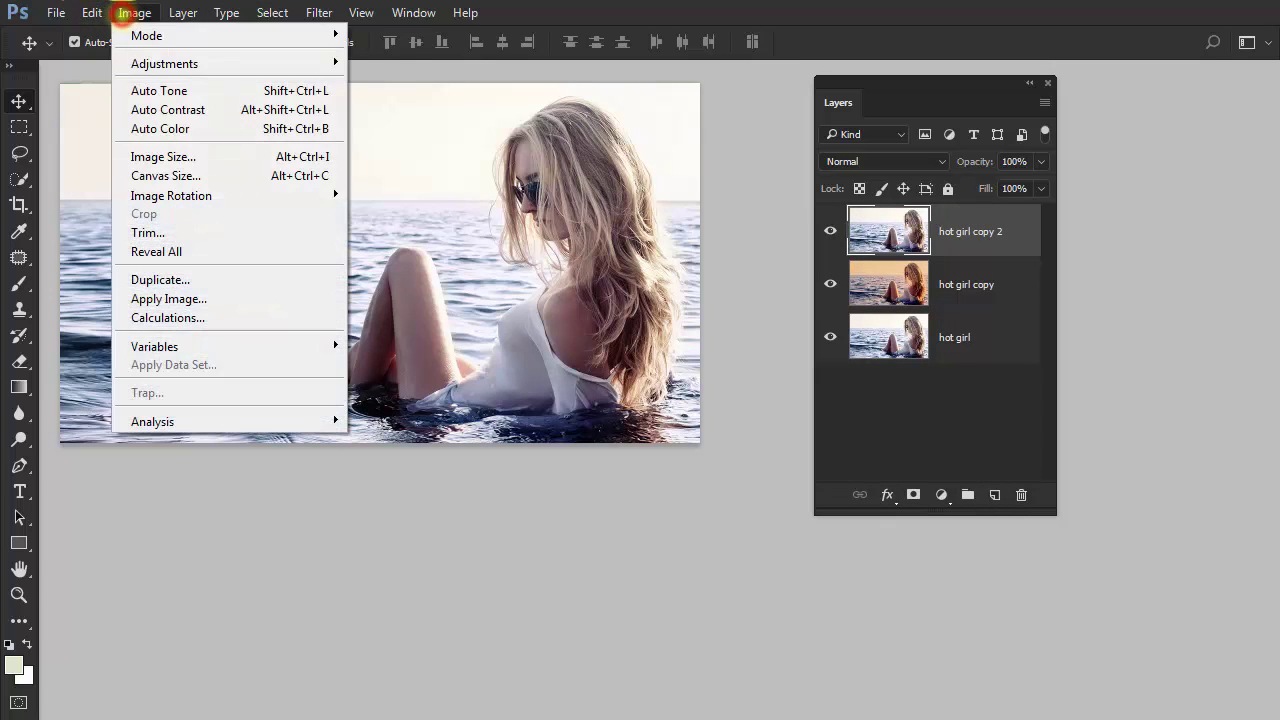
pyautogui.moveTo(164, 63)
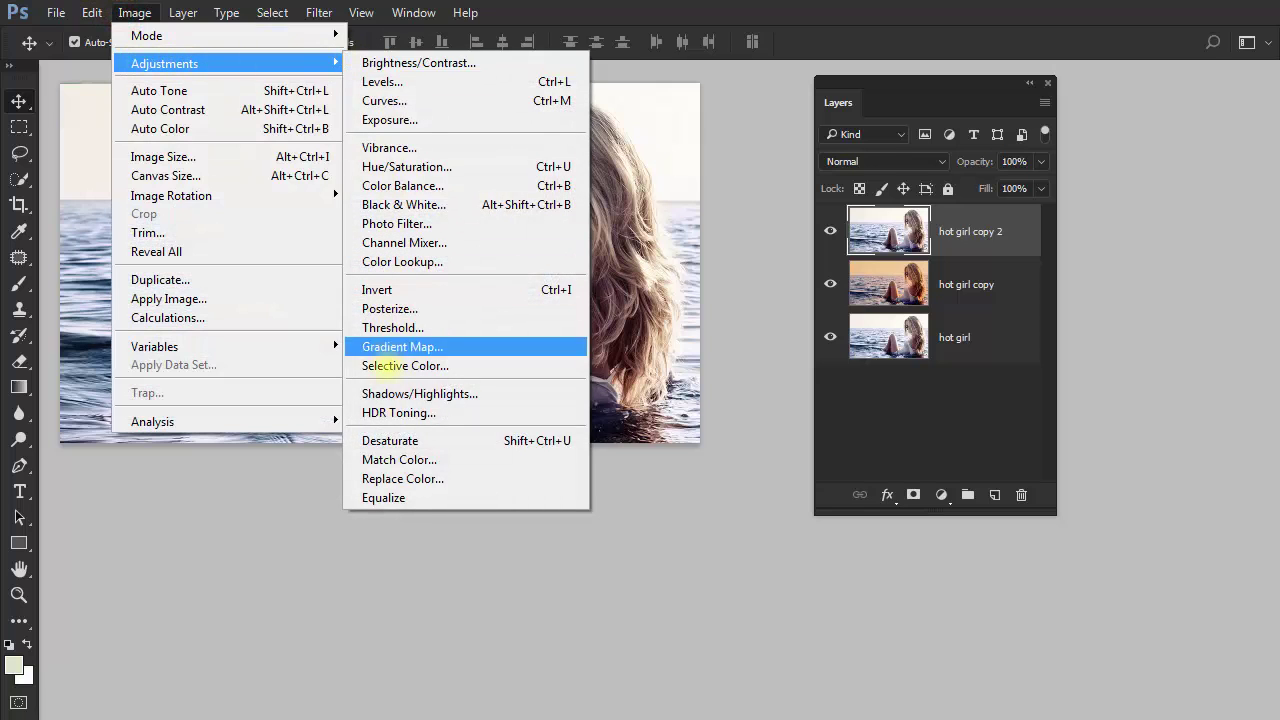
pyautogui.click(435, 459)
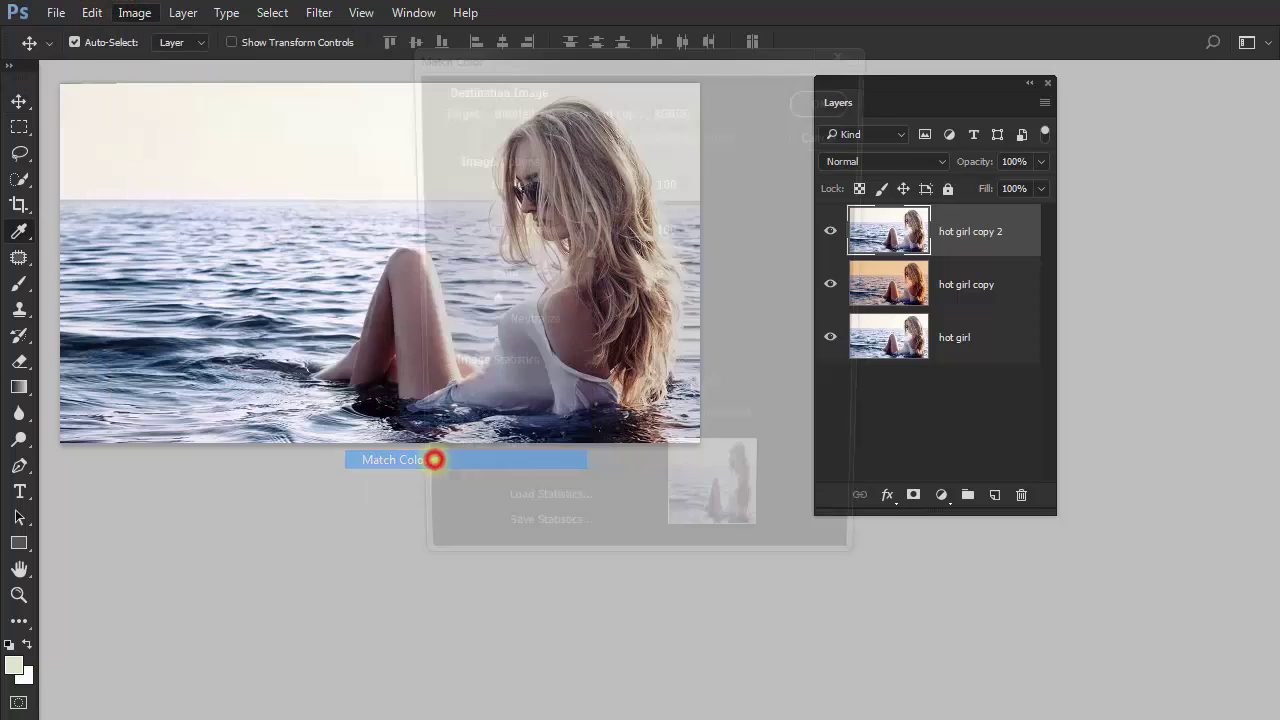
pyautogui.moveTo(673, 50)
pyautogui.mouseDown()
pyautogui.moveTo(1001, 42)
pyautogui.moveTo(1016, 2)
pyautogui.mouseUp()
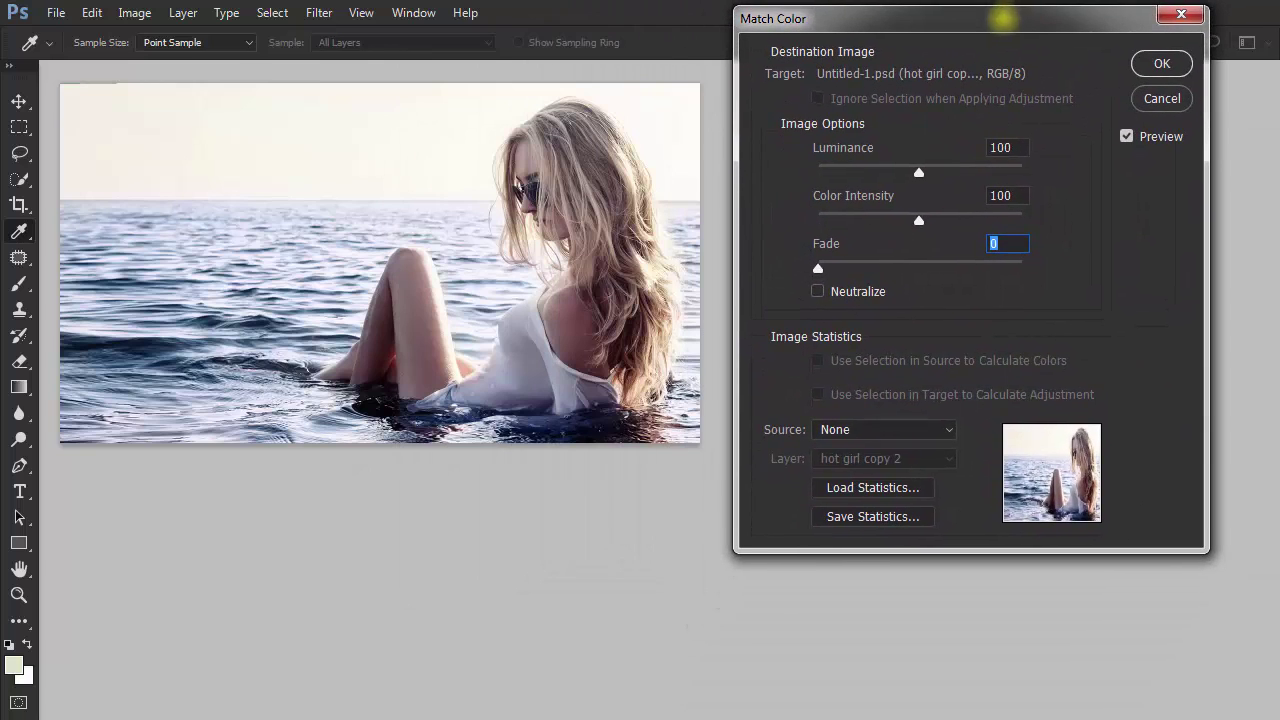
pyautogui.click(870, 429)
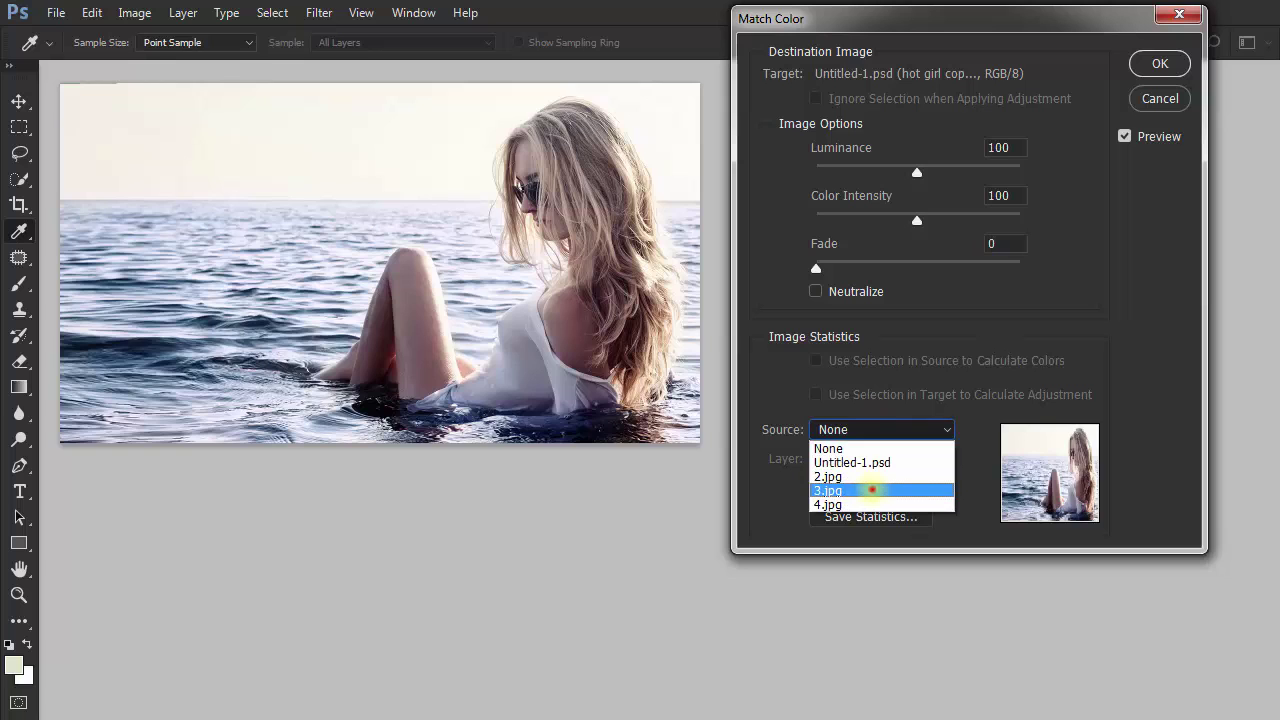
pyautogui.click(871, 489)
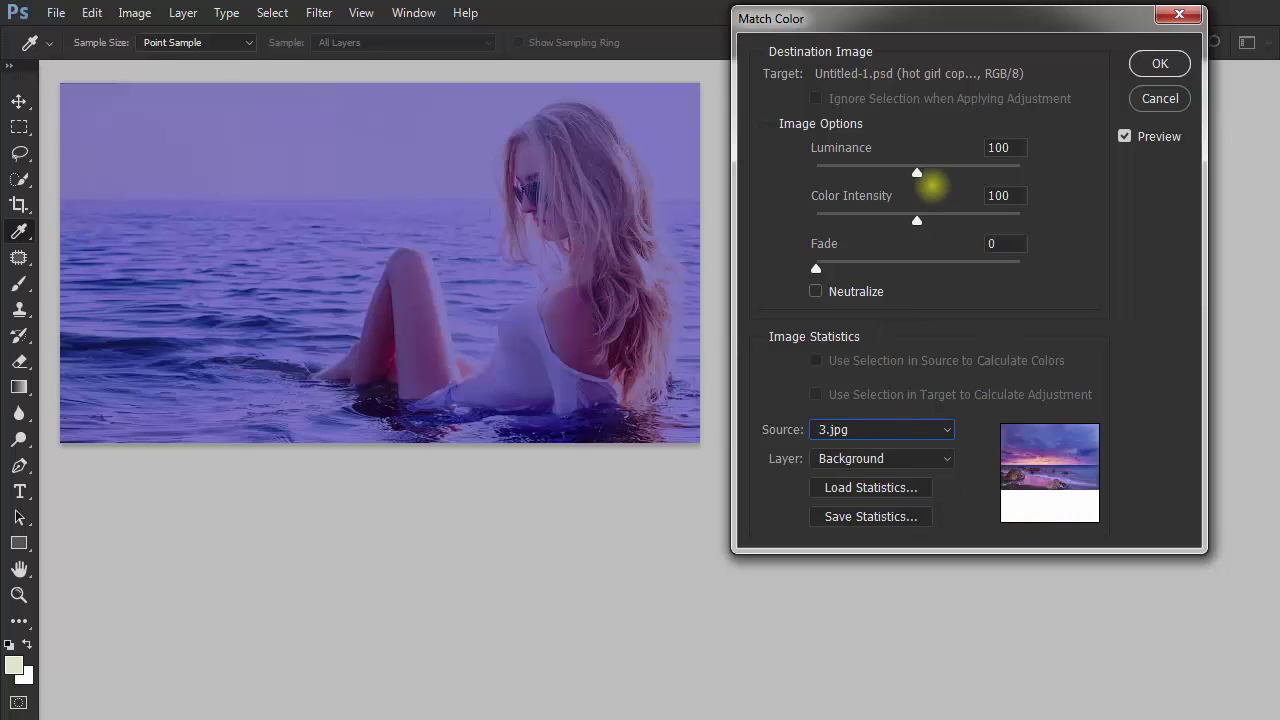
# Set Luminance 200, Color Intensity 200 and Fade about 47.
pyautogui.moveTo(919, 174); pyautogui.dragTo(1045, 180)
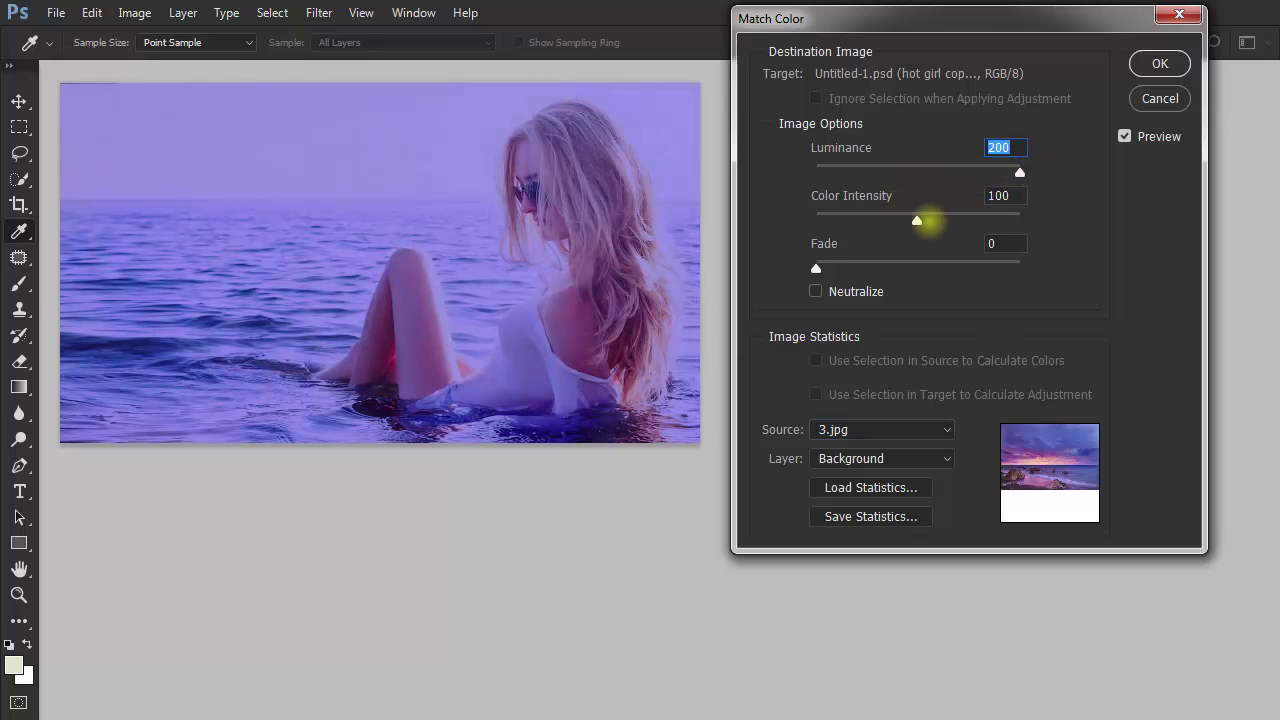
pyautogui.moveTo(916, 219); pyautogui.dragTo(1046, 214)
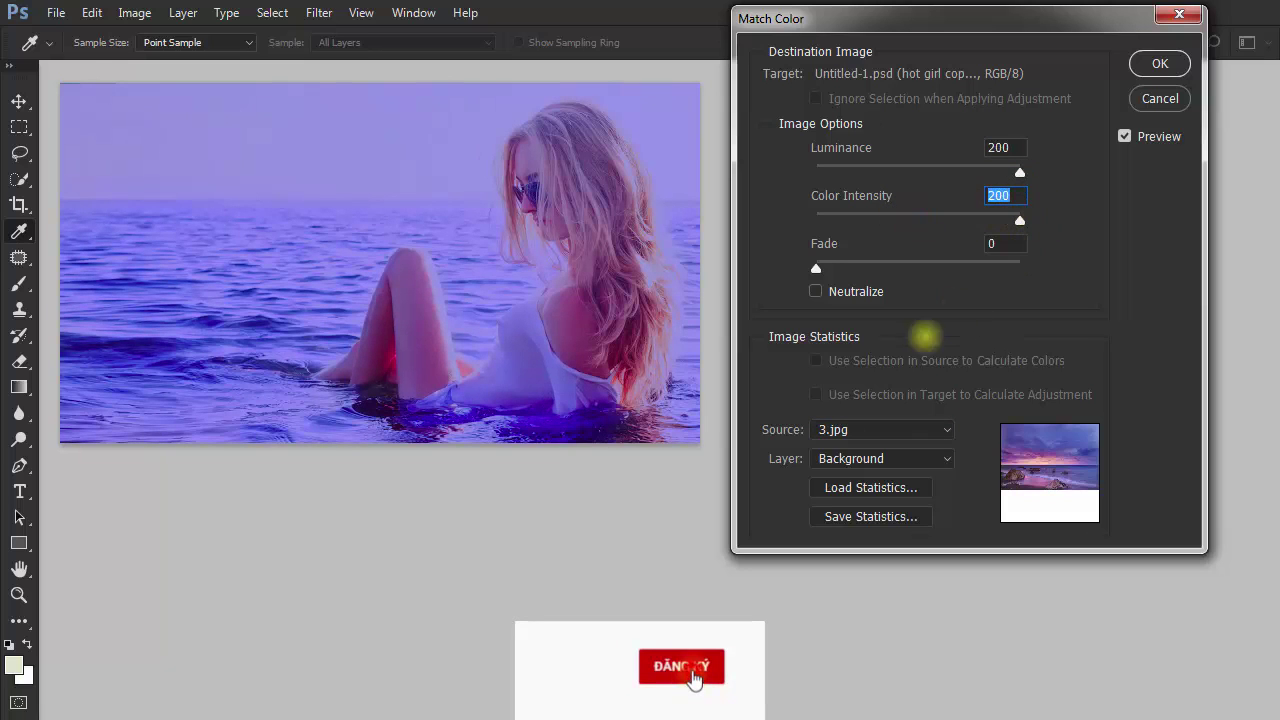
pyautogui.moveTo(816, 268); pyautogui.dragTo(878, 268)
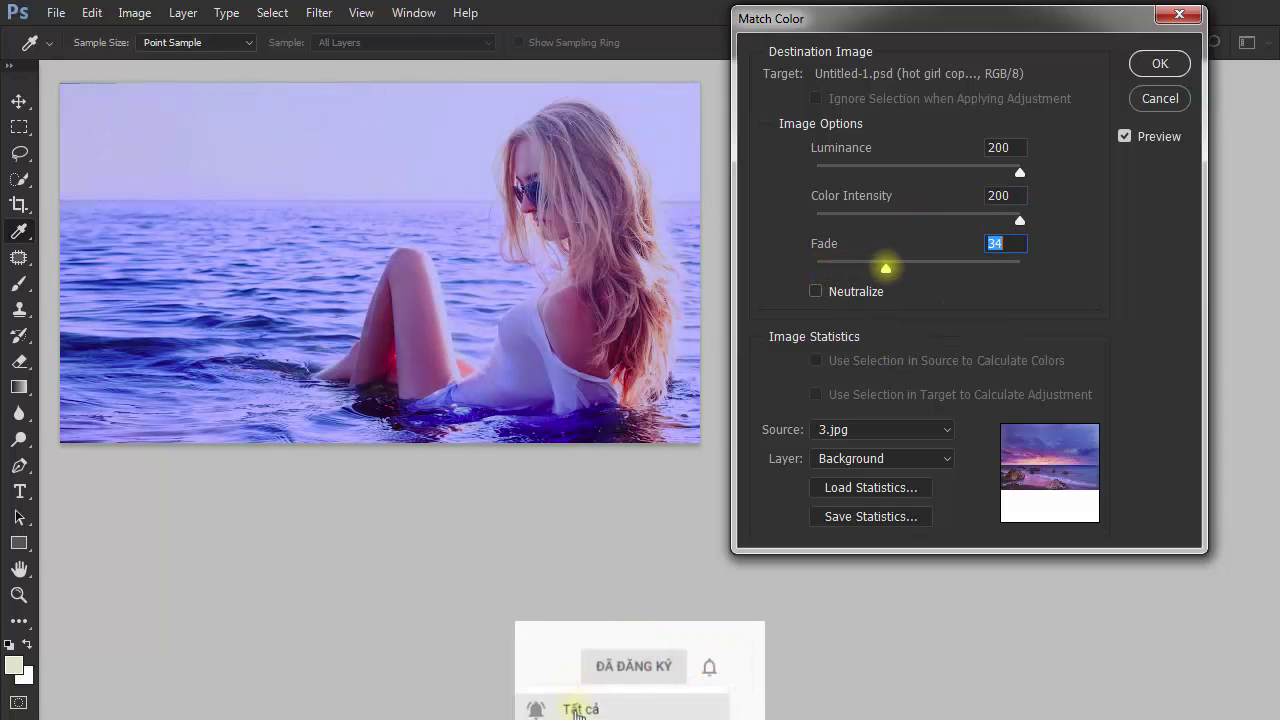
pyautogui.moveTo(878, 268); pyautogui.dragTo(906, 268)
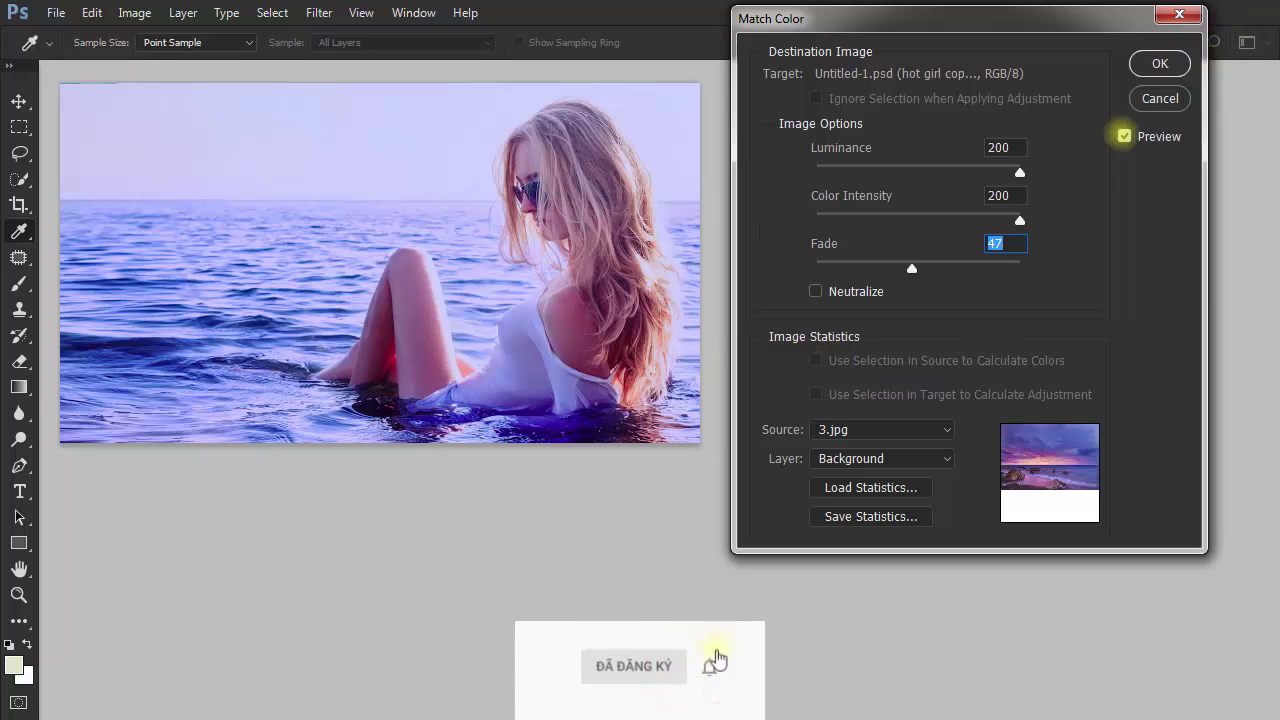
# Toggle Preview to compare the purple-blue match with the original colours.
pyautogui.click(1125, 135)
pyautogui.click(1125, 135)
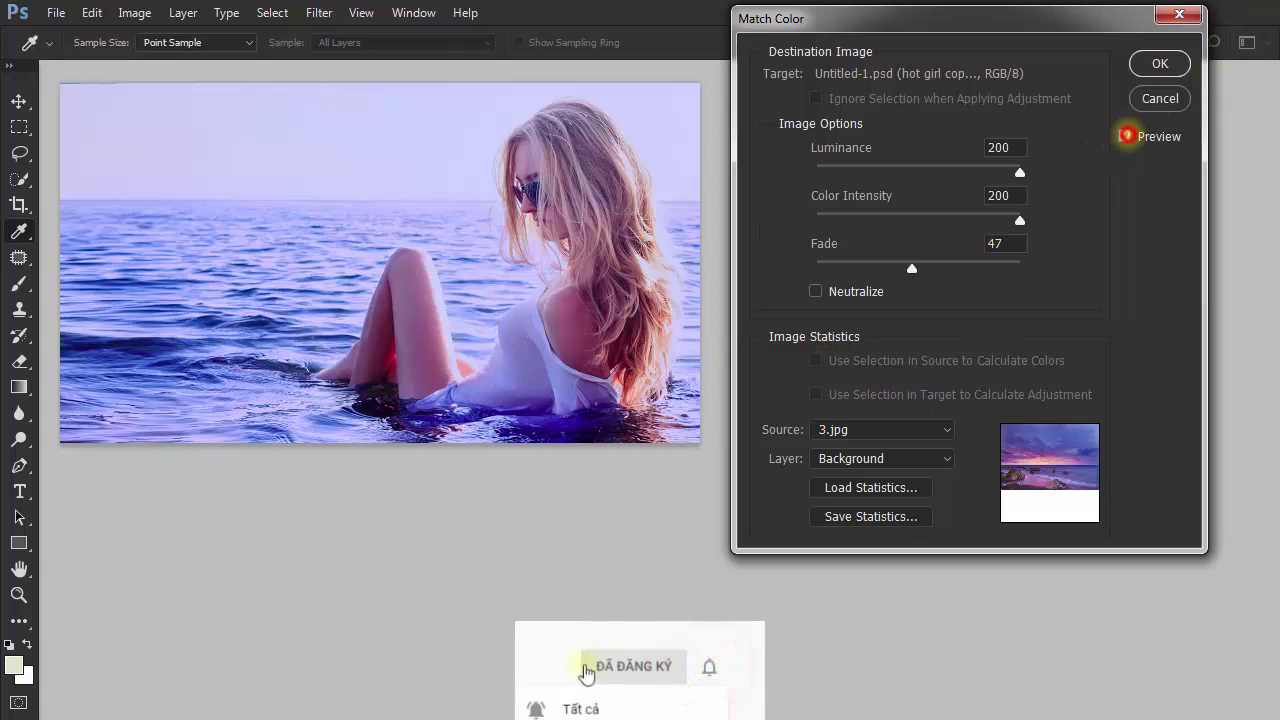
pyautogui.click(1125, 135)
pyautogui.click(1125, 135)
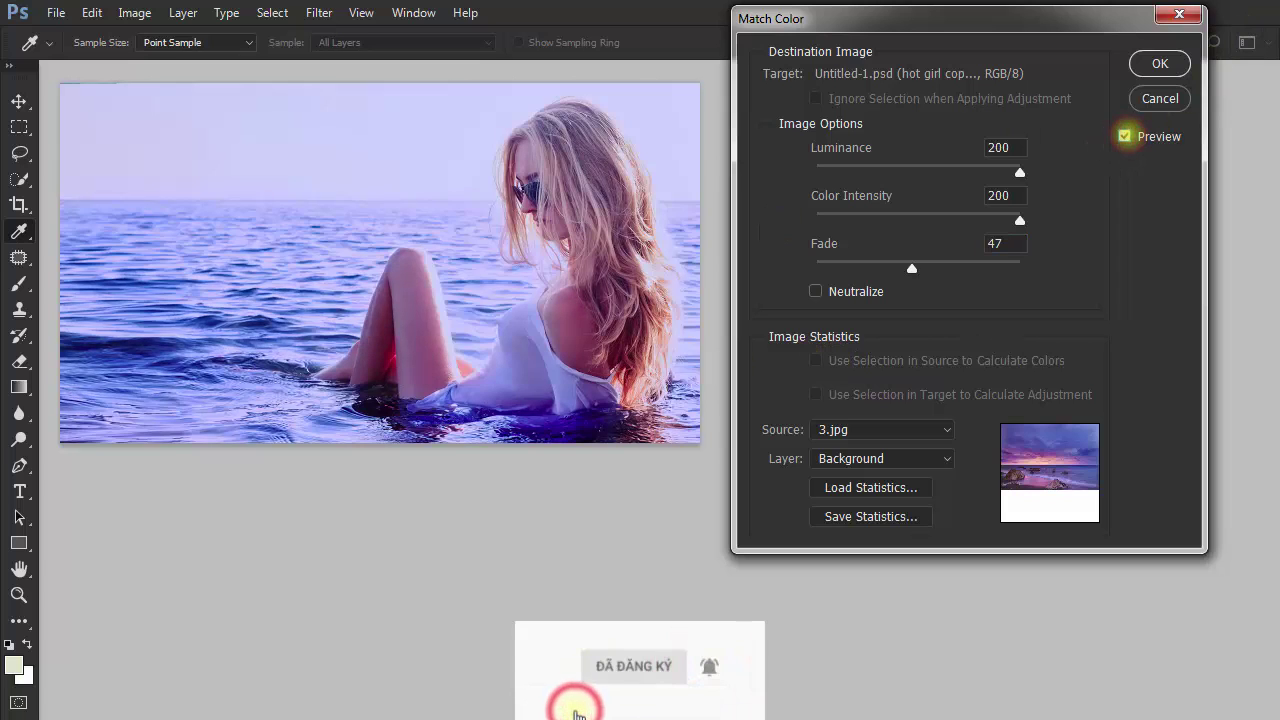
pyautogui.click(1126, 135)
pyautogui.click(1127, 135)
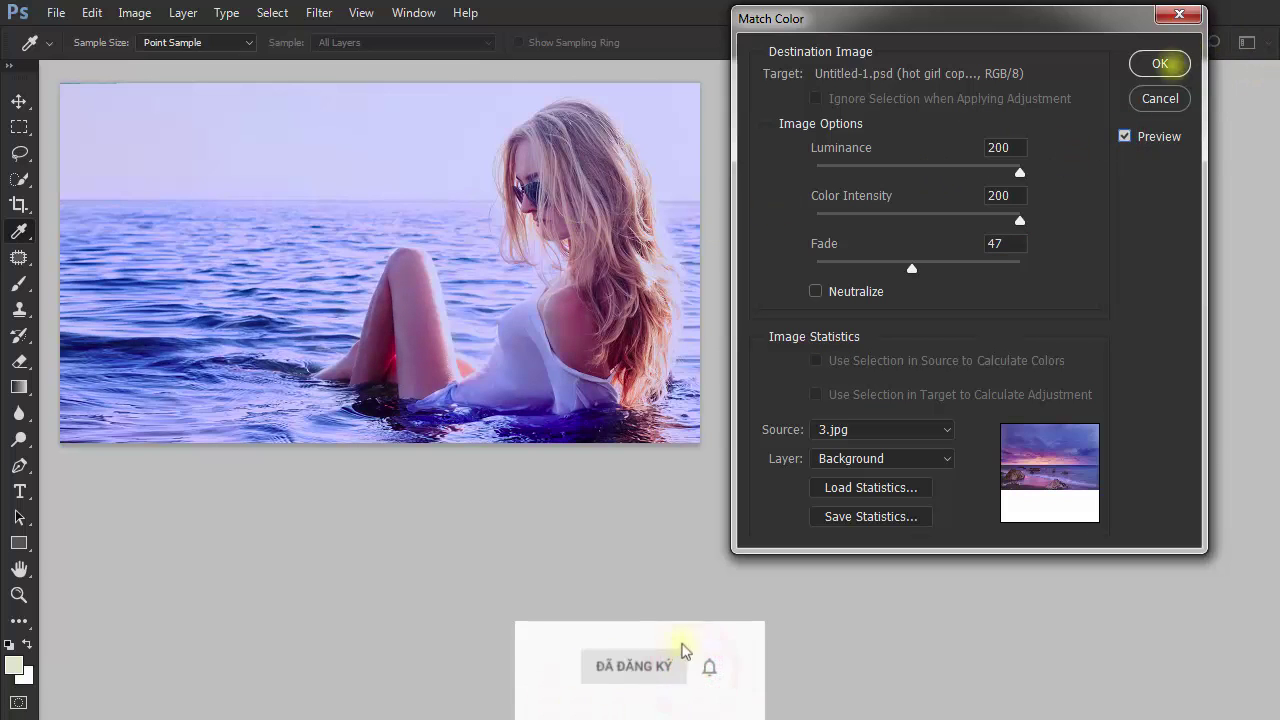
# Apply the purple match, then duplicate the original layer as hot girl copy 3 on top.
pyautogui.click(1160, 63)
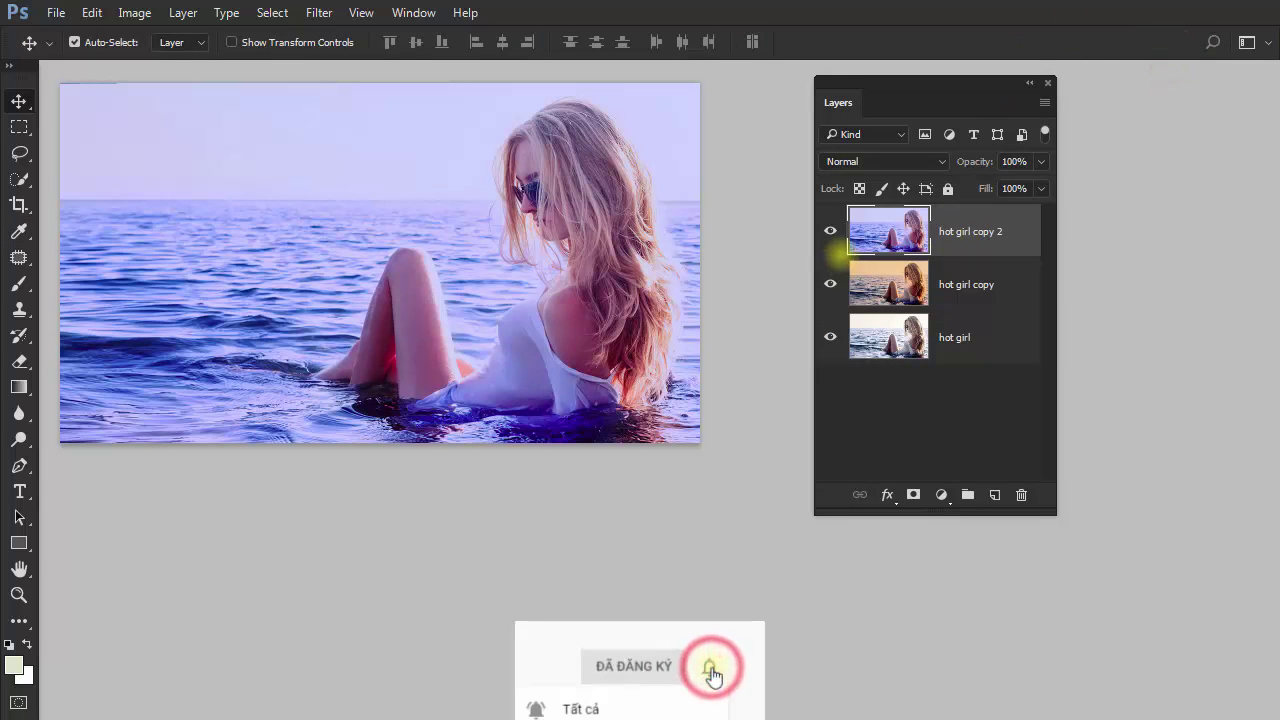
pyautogui.moveTo(980, 337); pyautogui.dragTo(995, 494)
pyautogui.moveTo(985, 337); pyautogui.dragTo(987, 214)
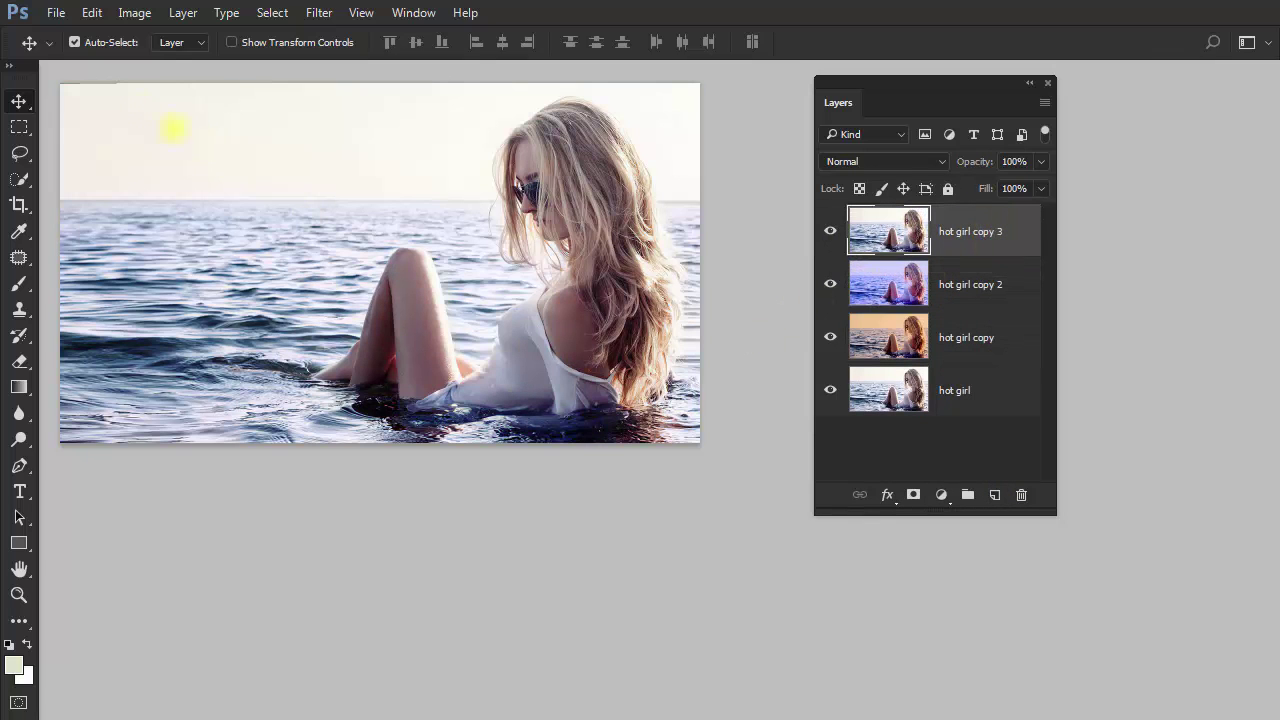
pyautogui.click(134, 12)
pyautogui.moveTo(164, 63)
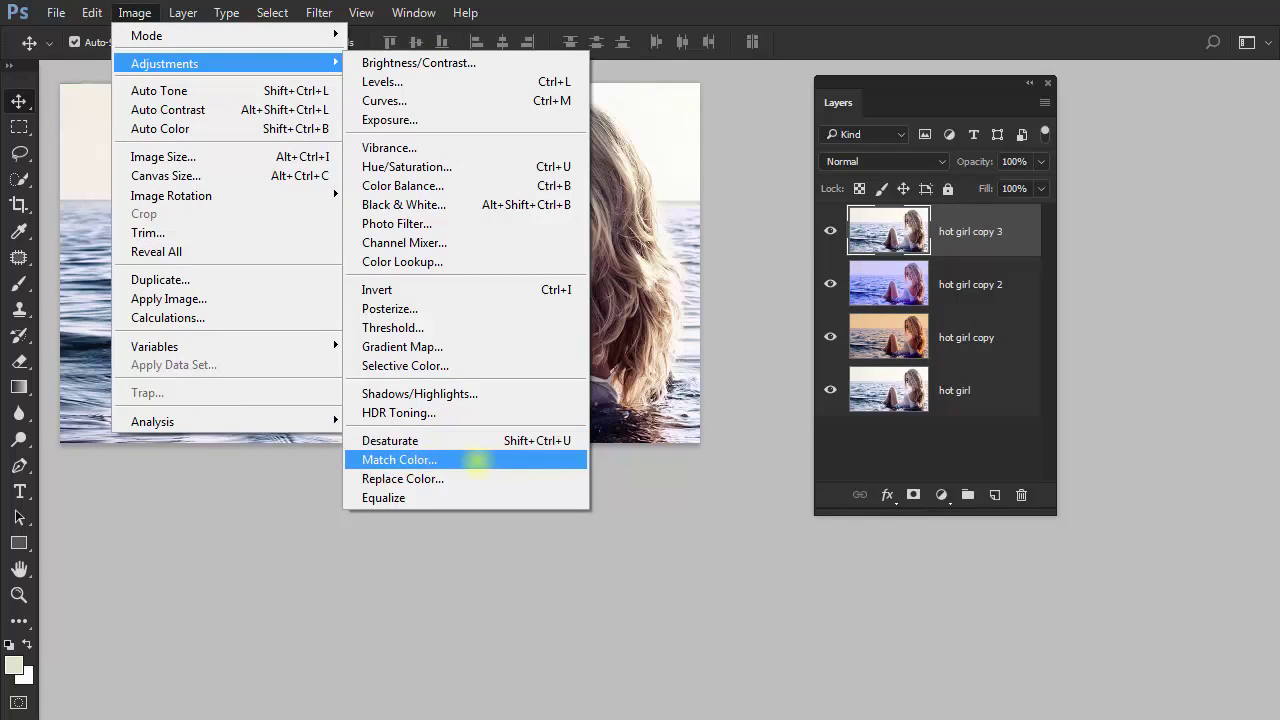
# Match Color hot girl copy 3 to 4.jpg with Luminance and Color Intensity 200.
pyautogui.click(490, 459)
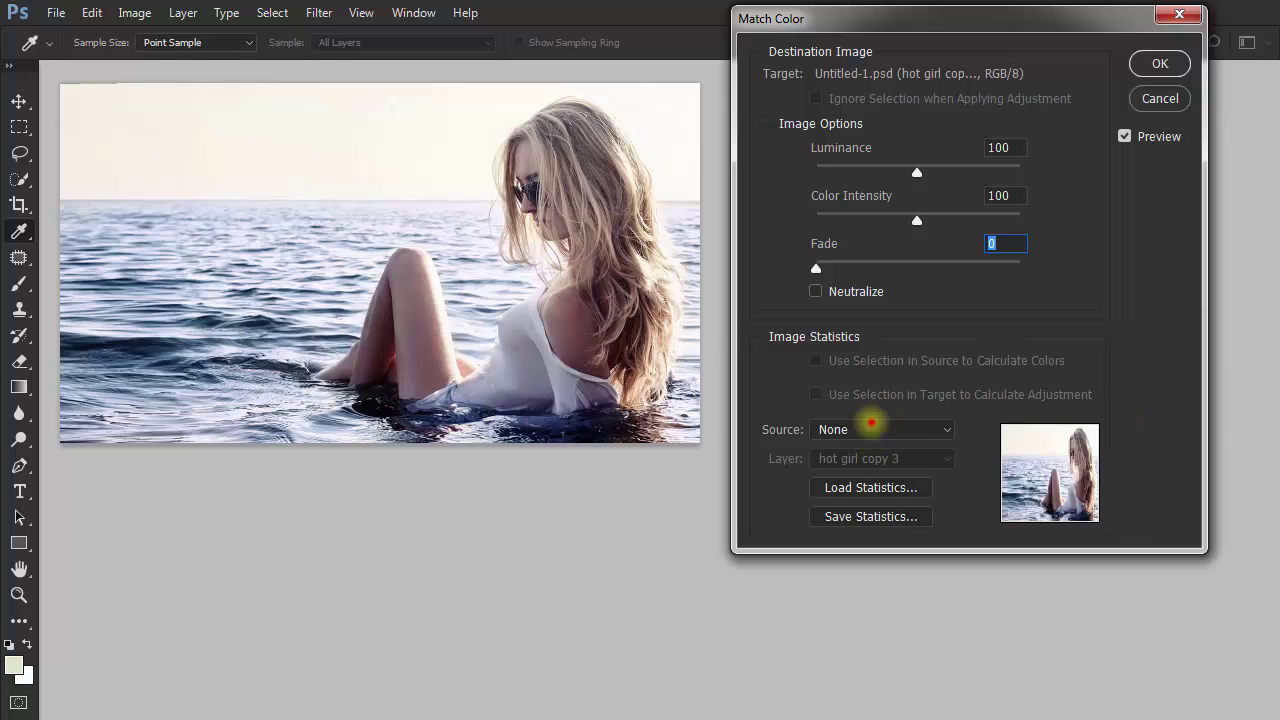
pyautogui.click(871, 424)
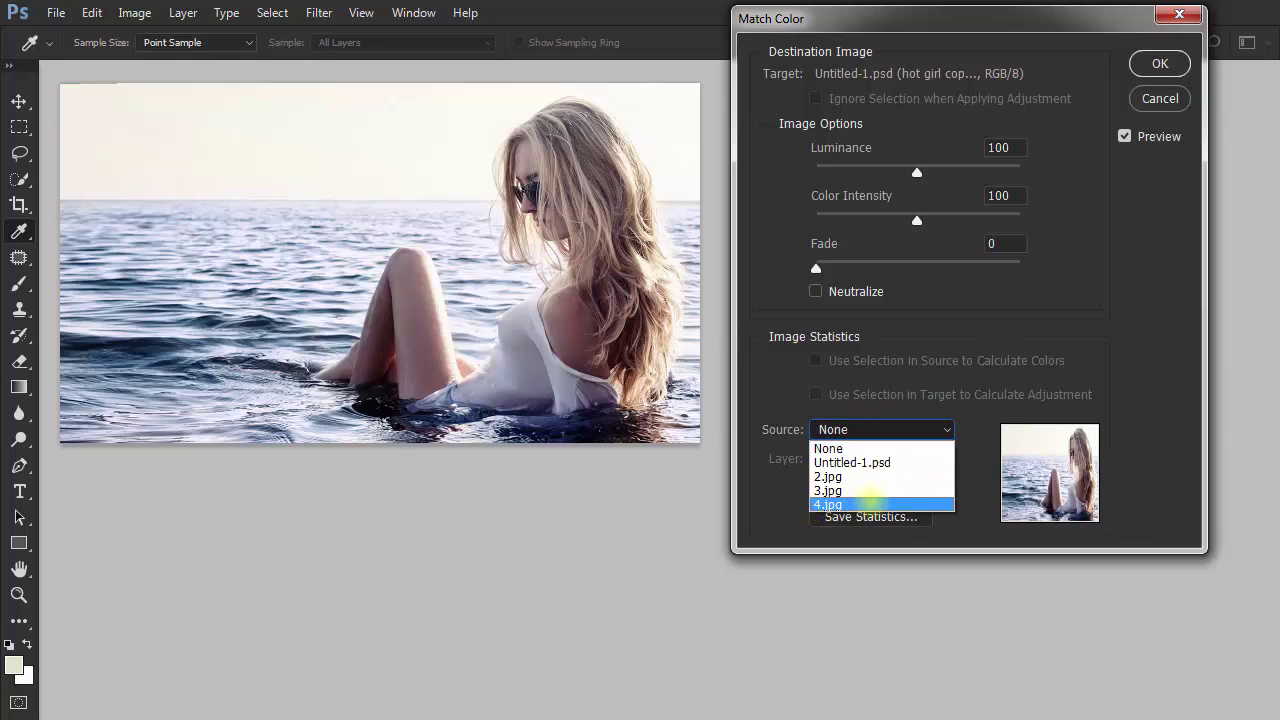
pyautogui.click(870, 504)
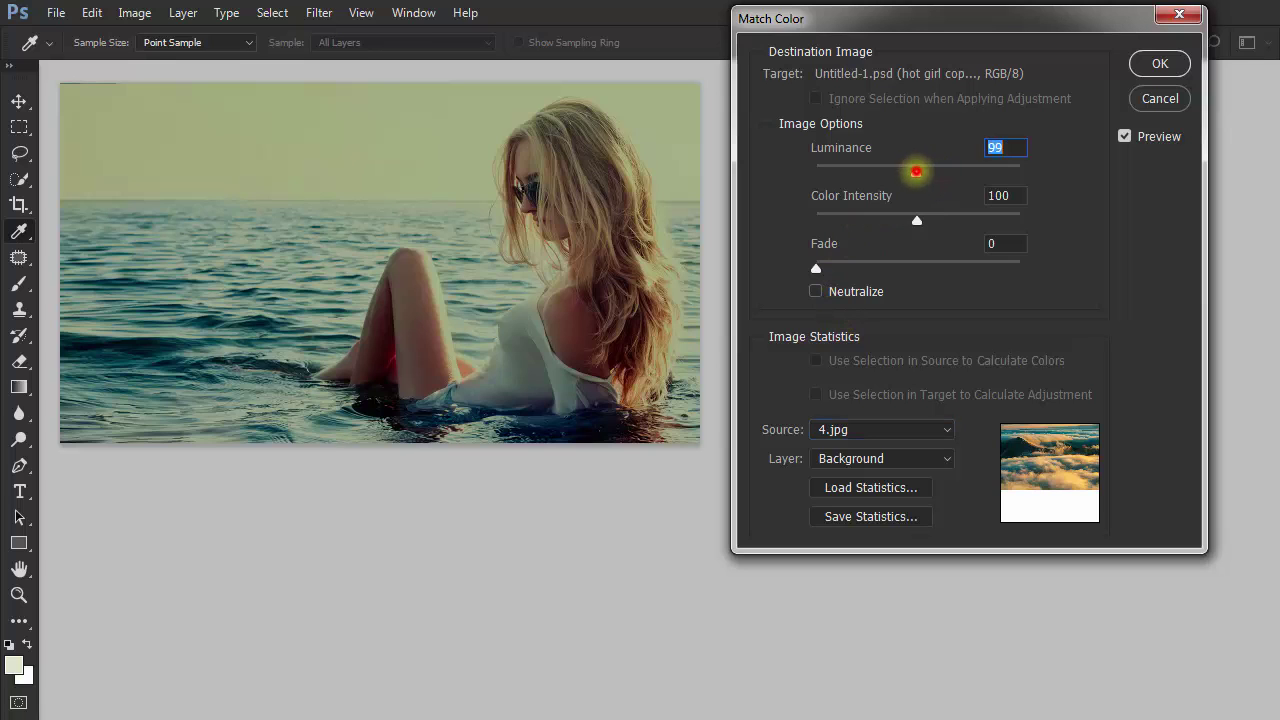
pyautogui.moveTo(916, 171); pyautogui.dragTo(1059, 170)
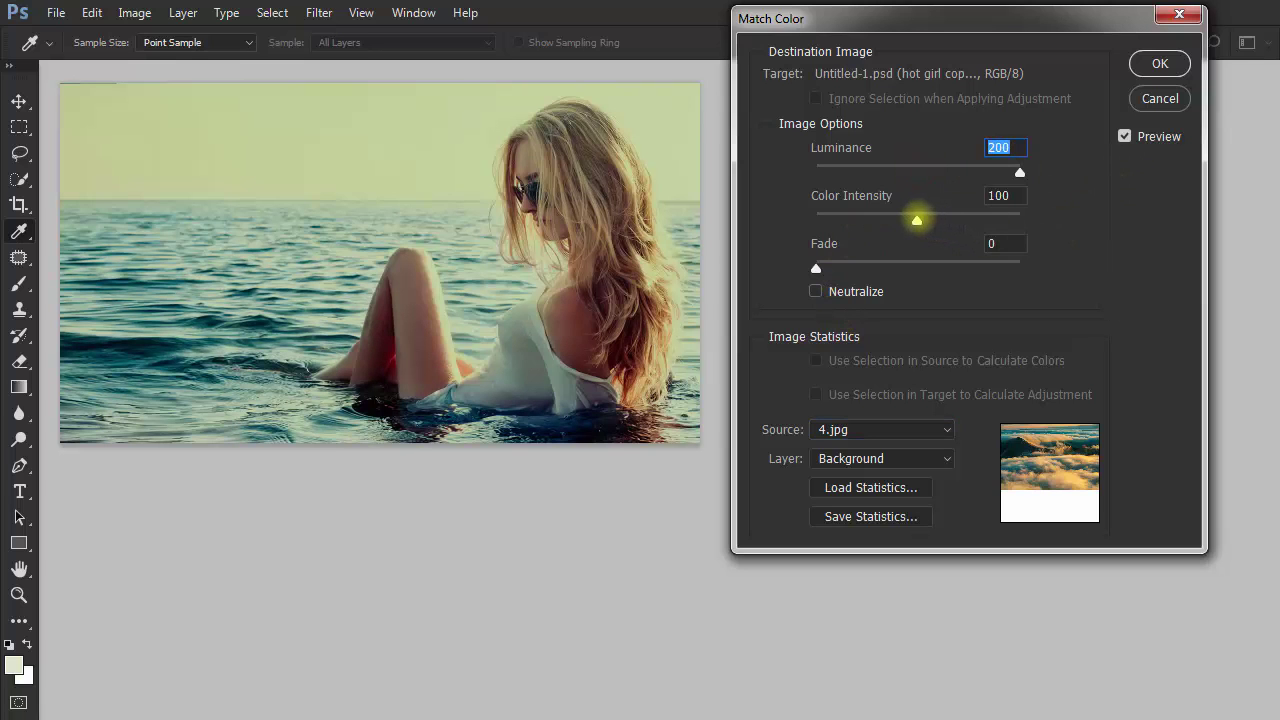
pyautogui.moveTo(916, 219); pyautogui.dragTo(1220, 219)
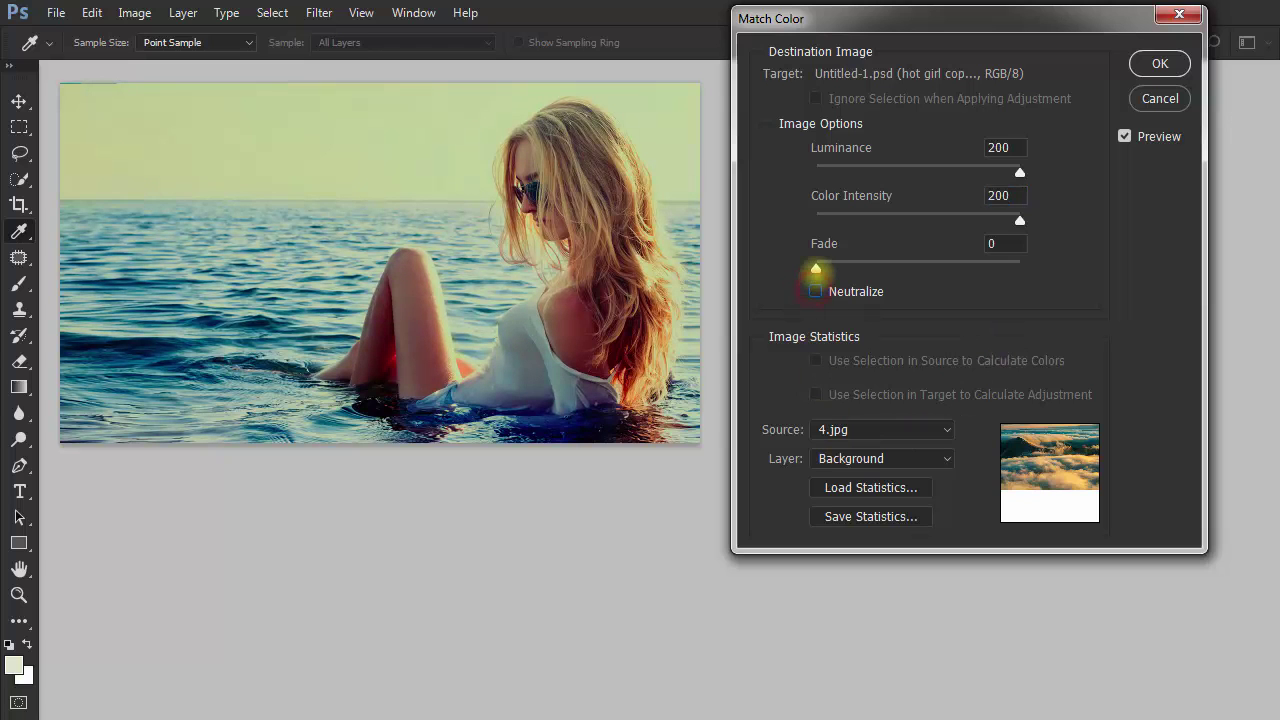
pyautogui.moveTo(820, 268); pyautogui.dragTo(875, 268)
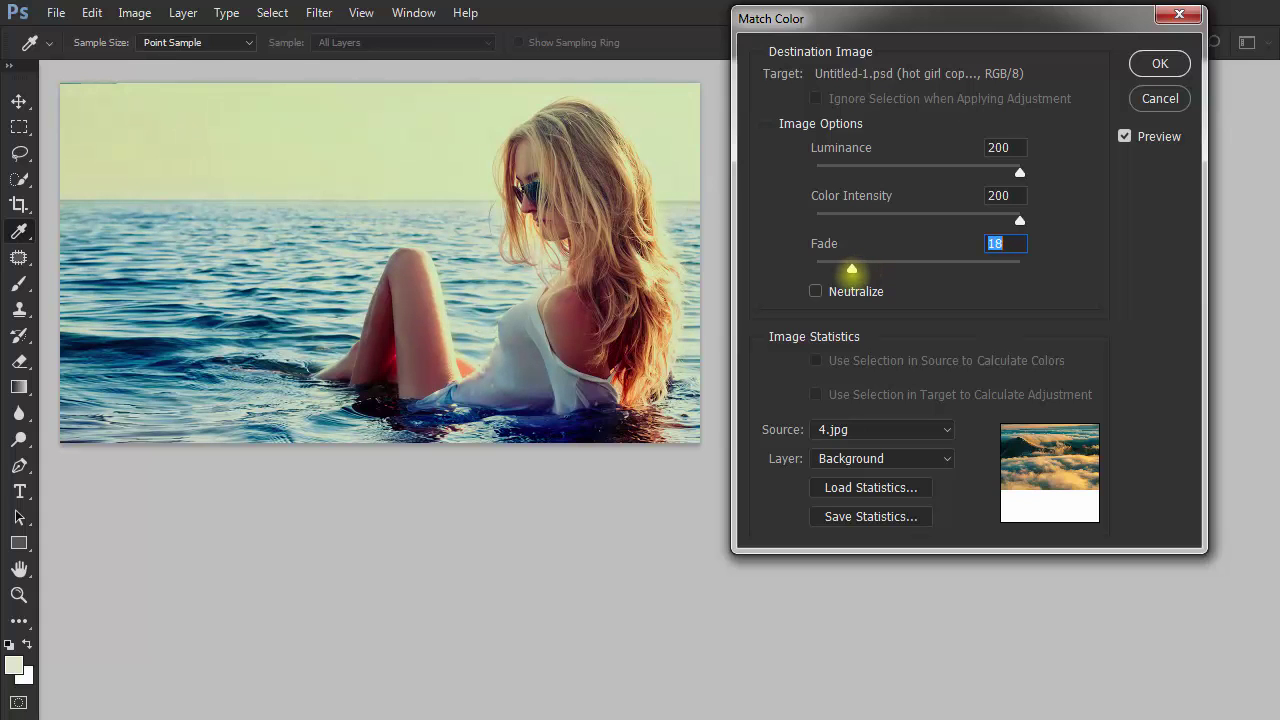
# Raise Fade to 33, compare via Preview, keep Background as reference, and apply.
pyautogui.click(1126, 136)
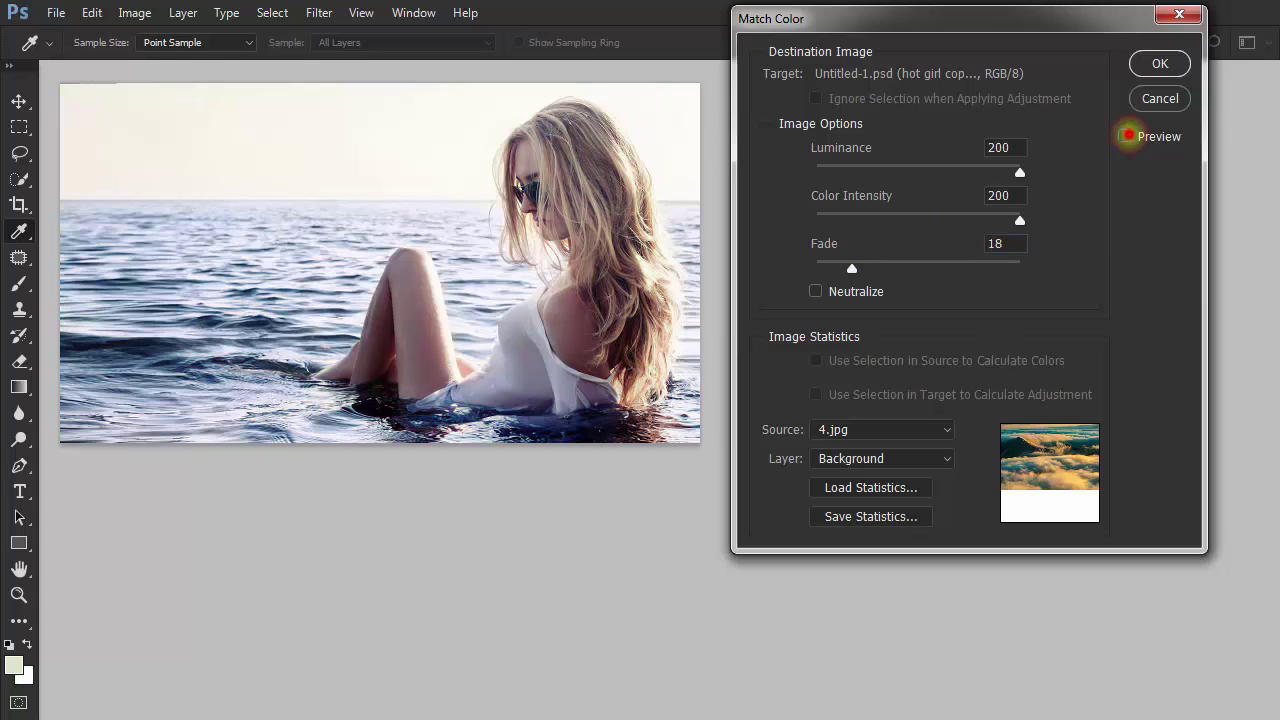
pyautogui.click(1127, 136)
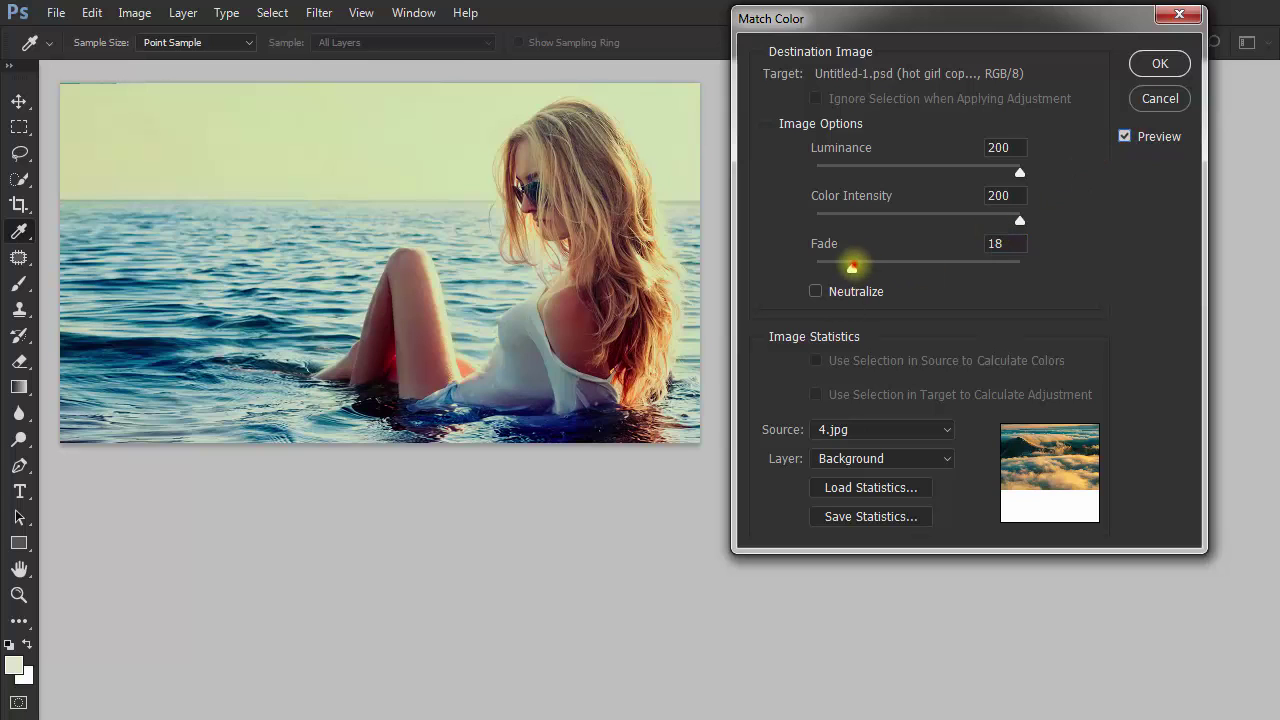
pyautogui.moveTo(851, 267); pyautogui.dragTo(883, 268)
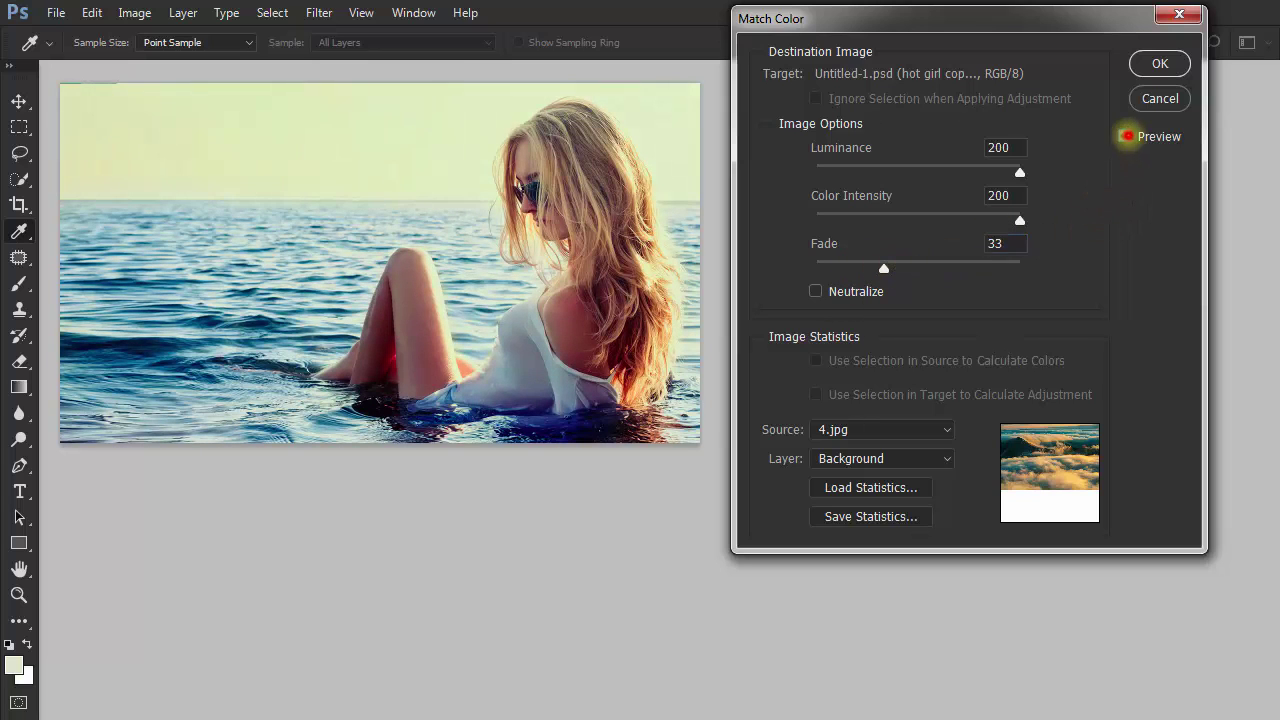
pyautogui.click(1127, 136)
pyautogui.click(1127, 136)
pyautogui.click(1127, 136)
pyautogui.click(1126, 136)
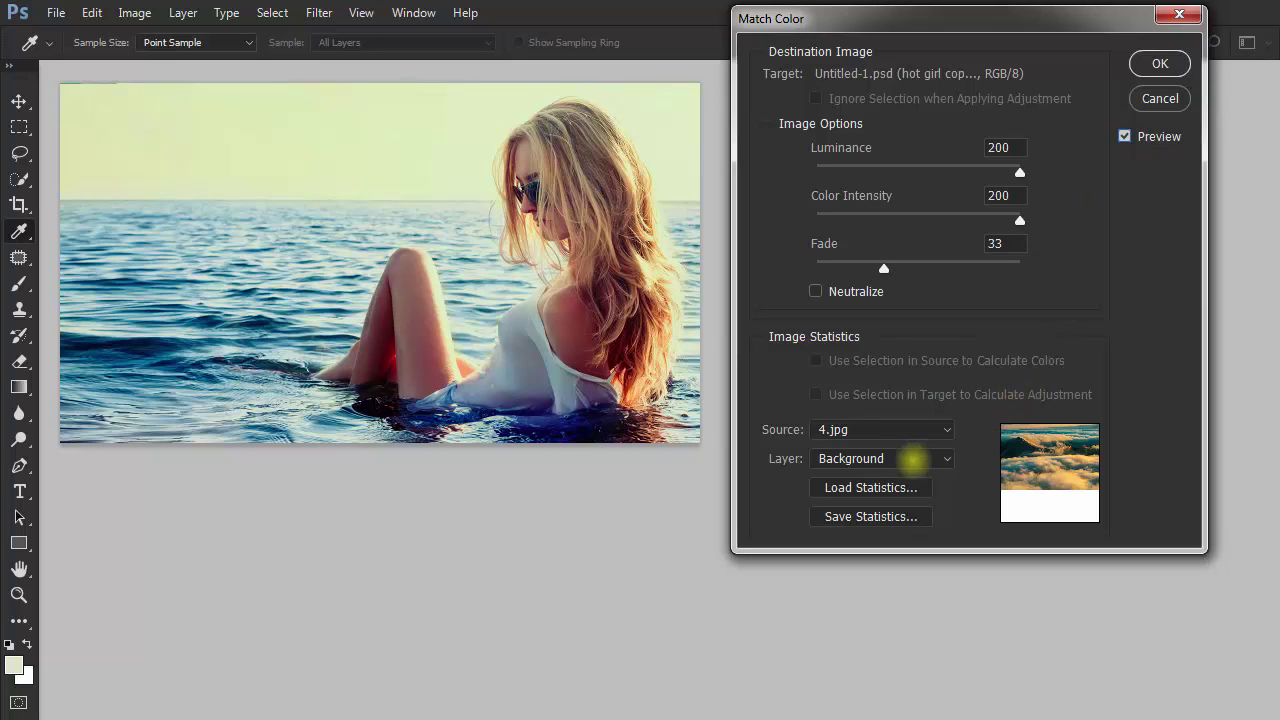
pyautogui.click(905, 460)
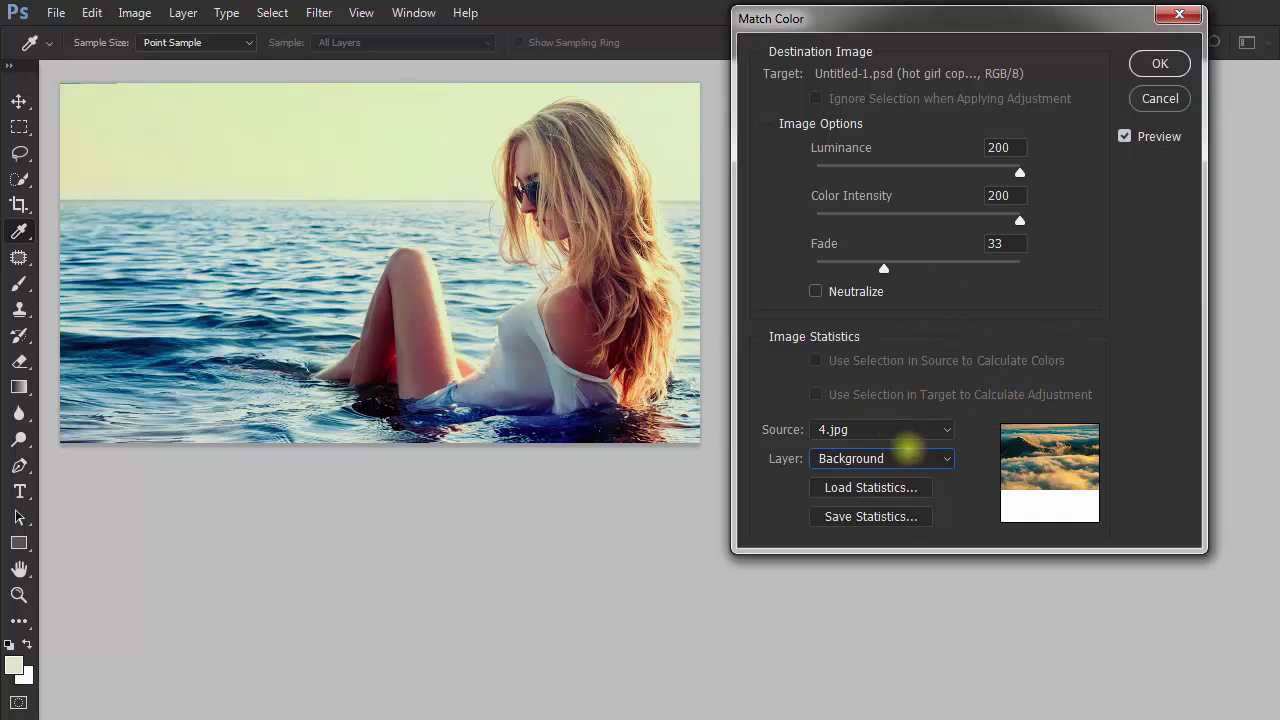
pyautogui.click(1152, 63)
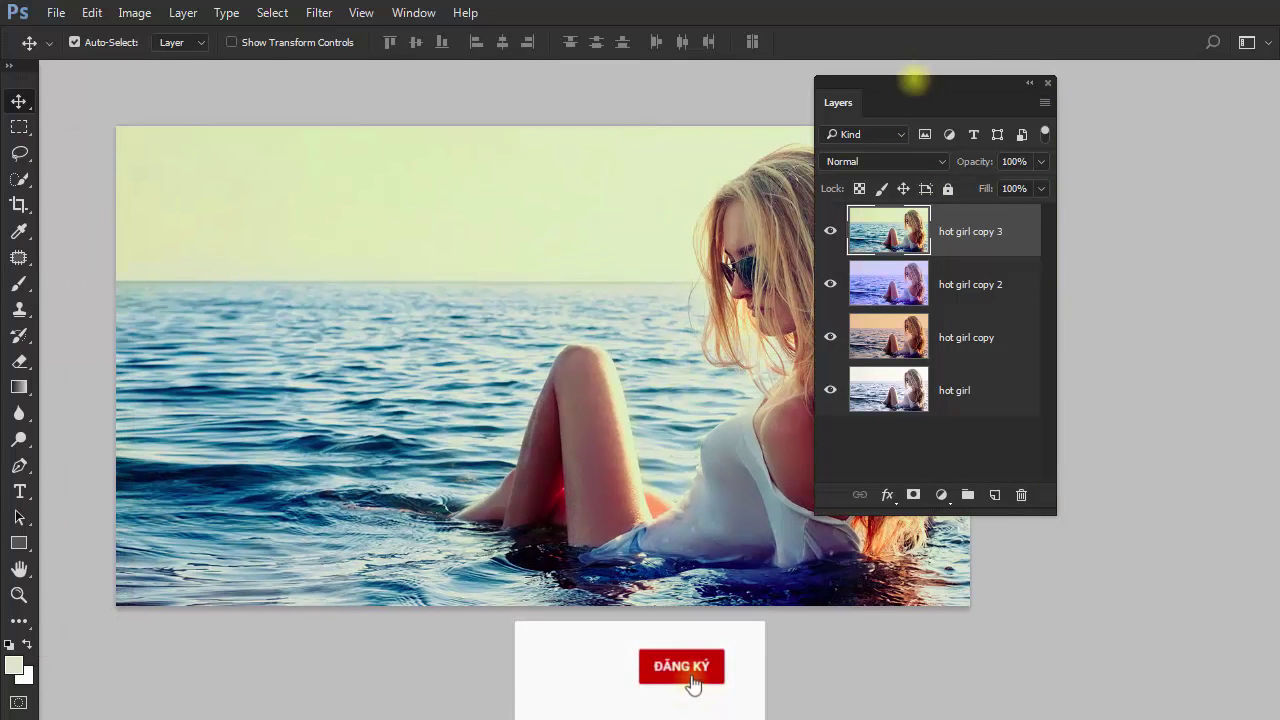
pyautogui.moveTo(911, 77)
pyautogui.mouseDown()
pyautogui.moveTo(1113, 103)
pyautogui.moveTo(1101, 101)
pyautogui.mouseUp()
pyautogui.click(1024, 254)
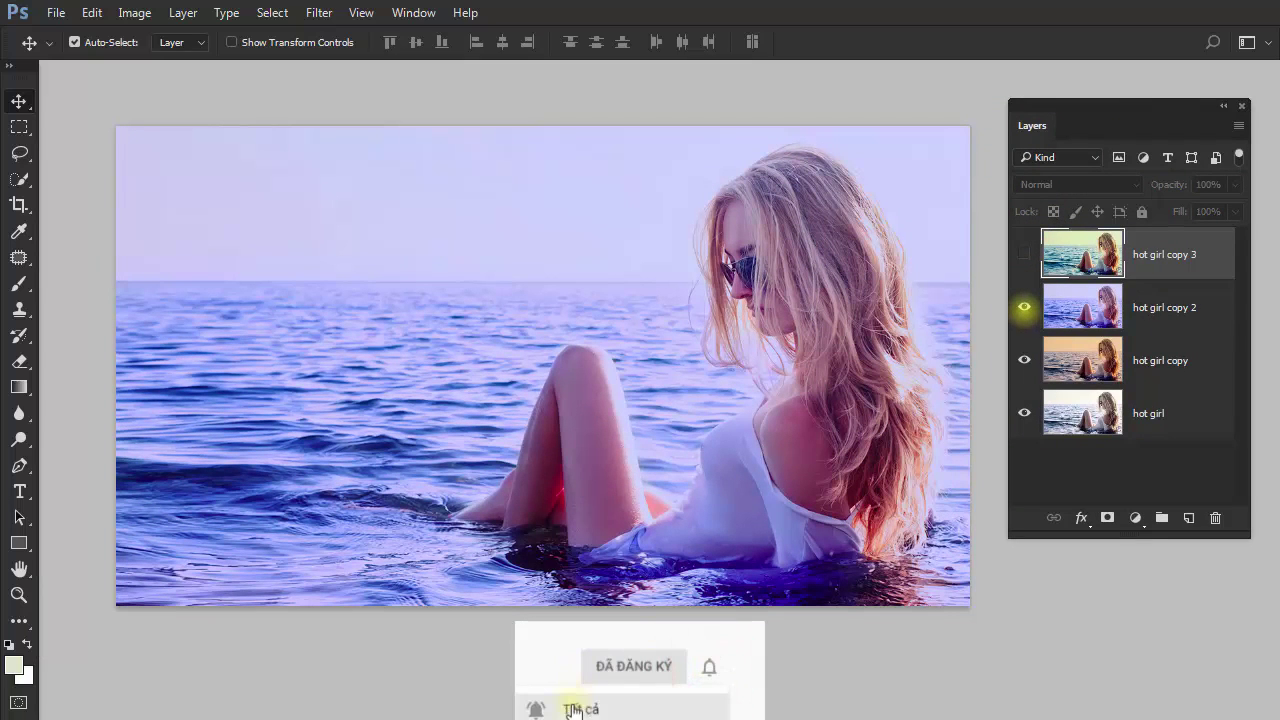
pyautogui.click(1024, 308)
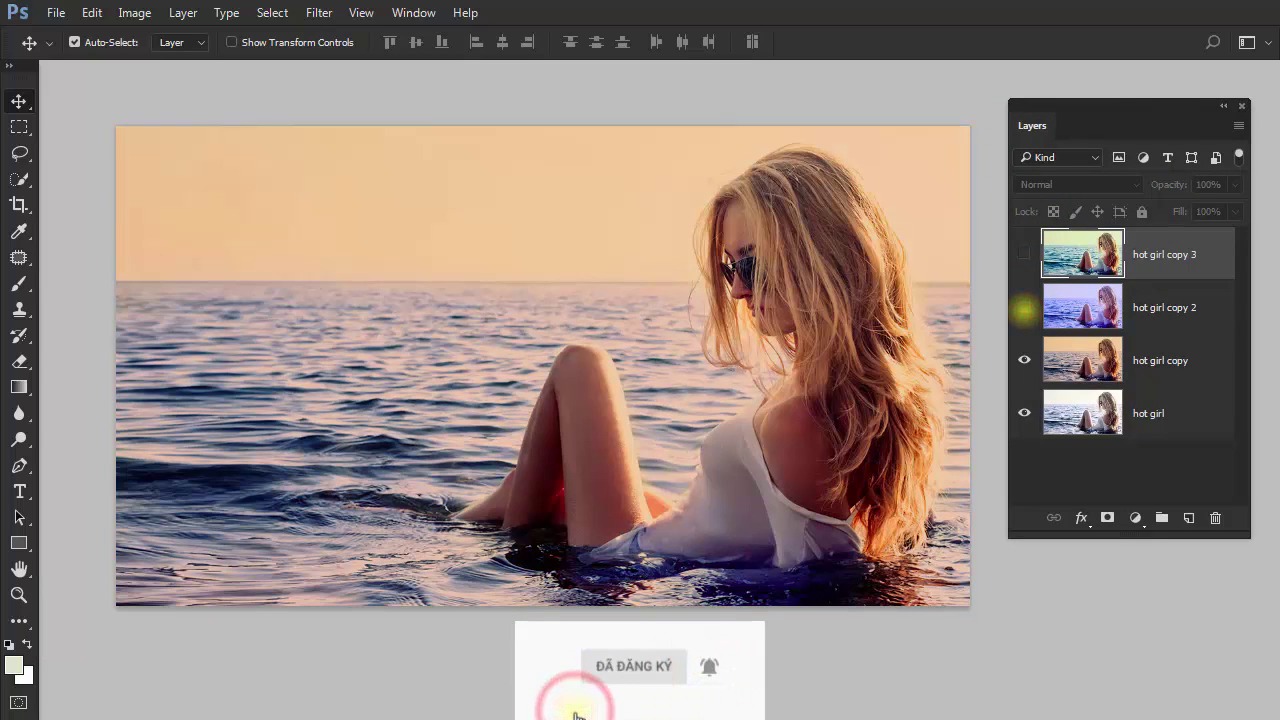
pyautogui.click(1023, 358)
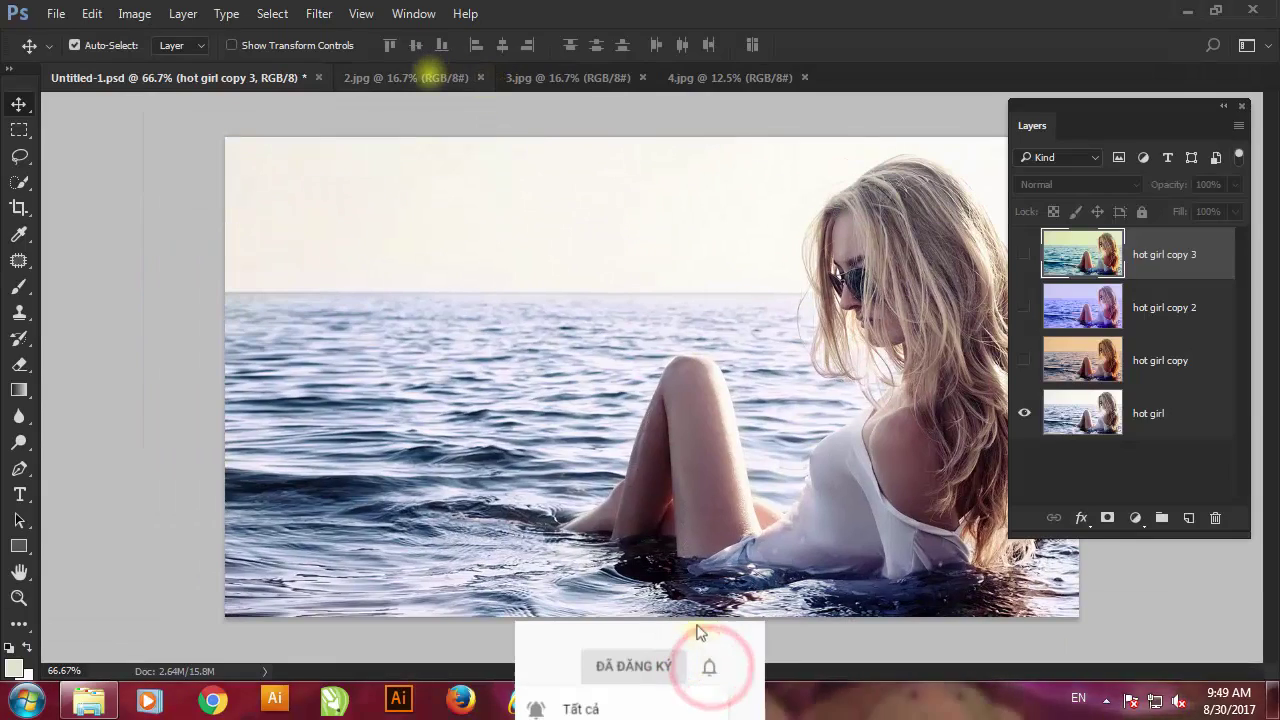
pyautogui.click(428, 77)
pyautogui.click(606, 77)
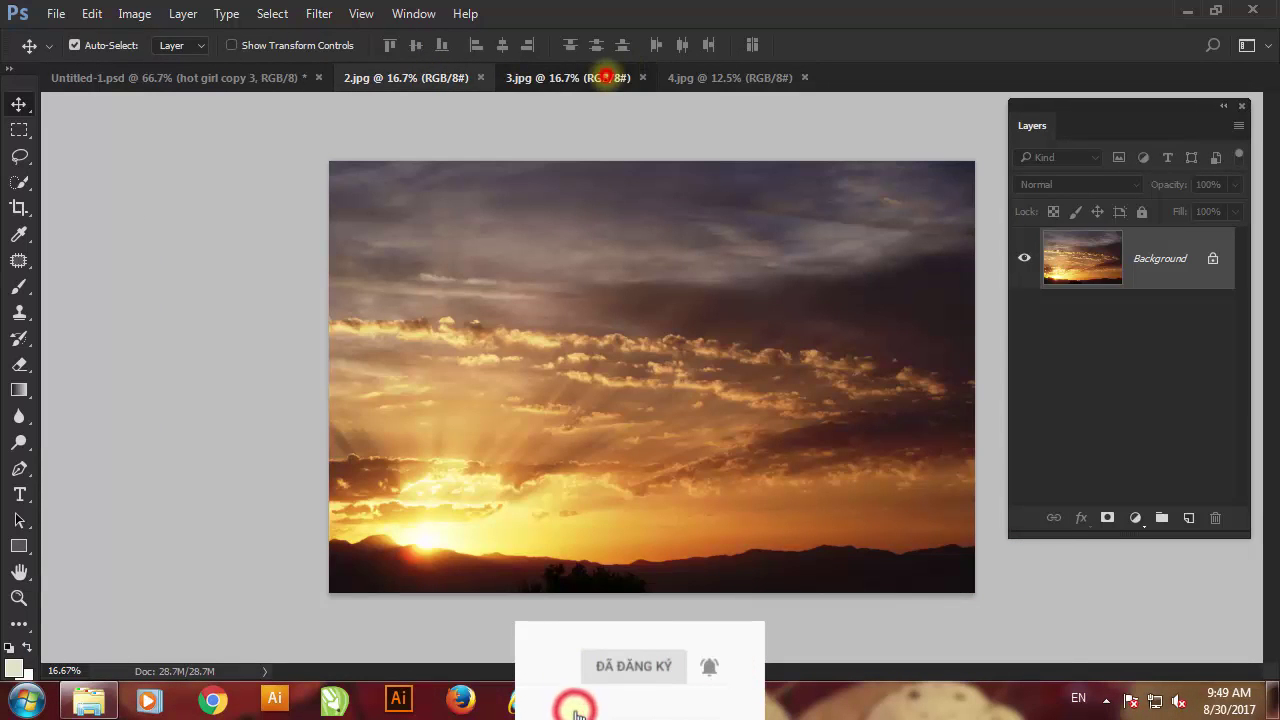
pyautogui.click(733, 77)
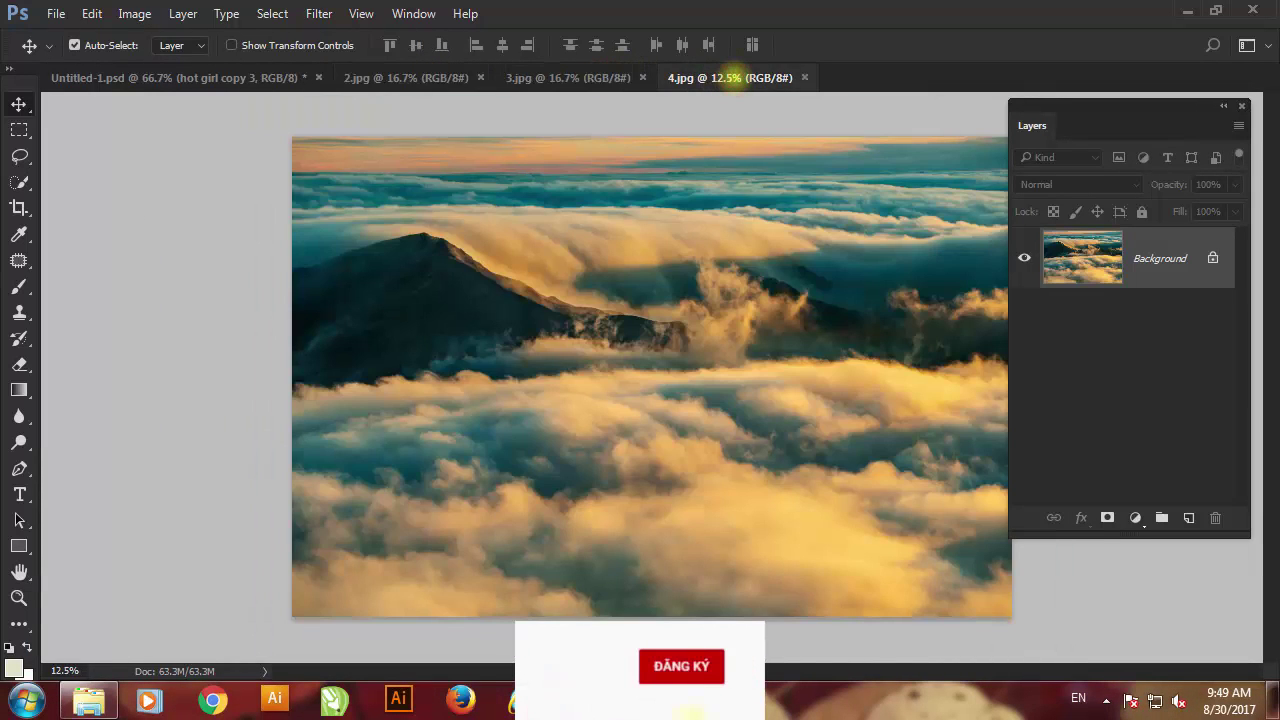
pyautogui.click(185, 77)
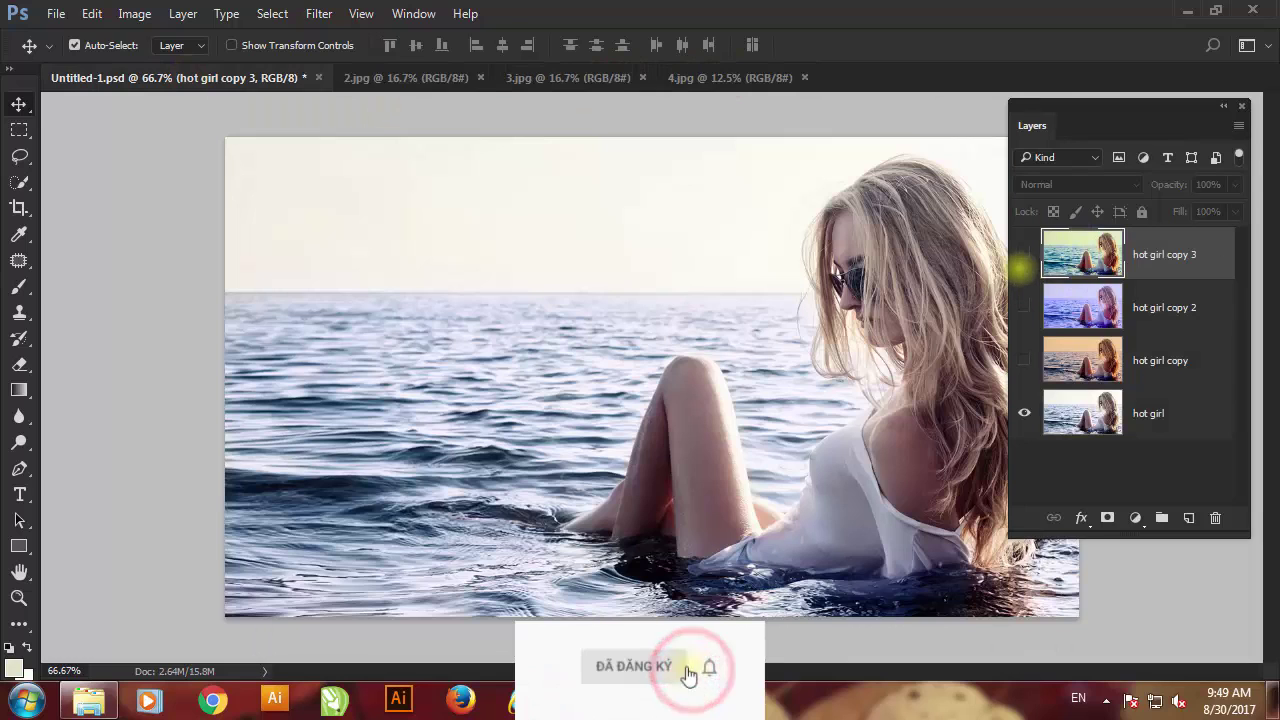
pyautogui.moveTo(1023, 254); pyautogui.dragTo(1023, 413)
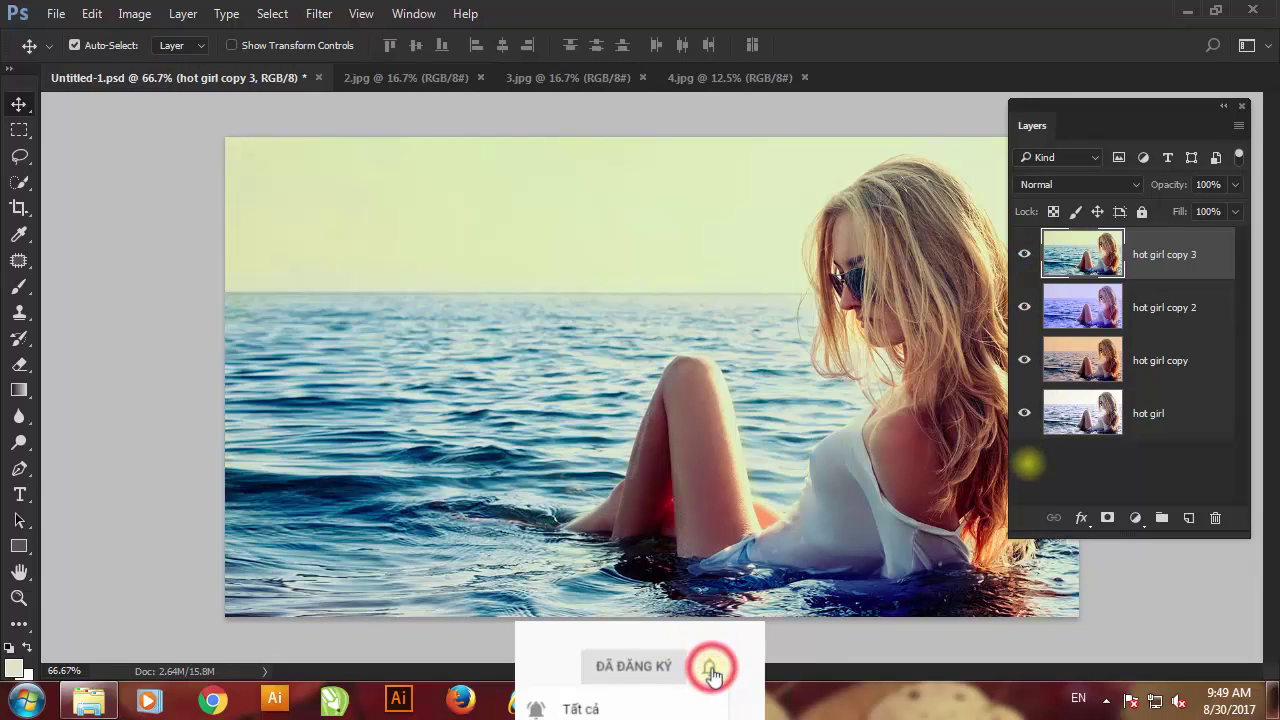
# Open the tutorial channel, subscribe (Đăng ký) and set notifications to Tất cả.
pyautogui.hotkey('ctrl', 'z')
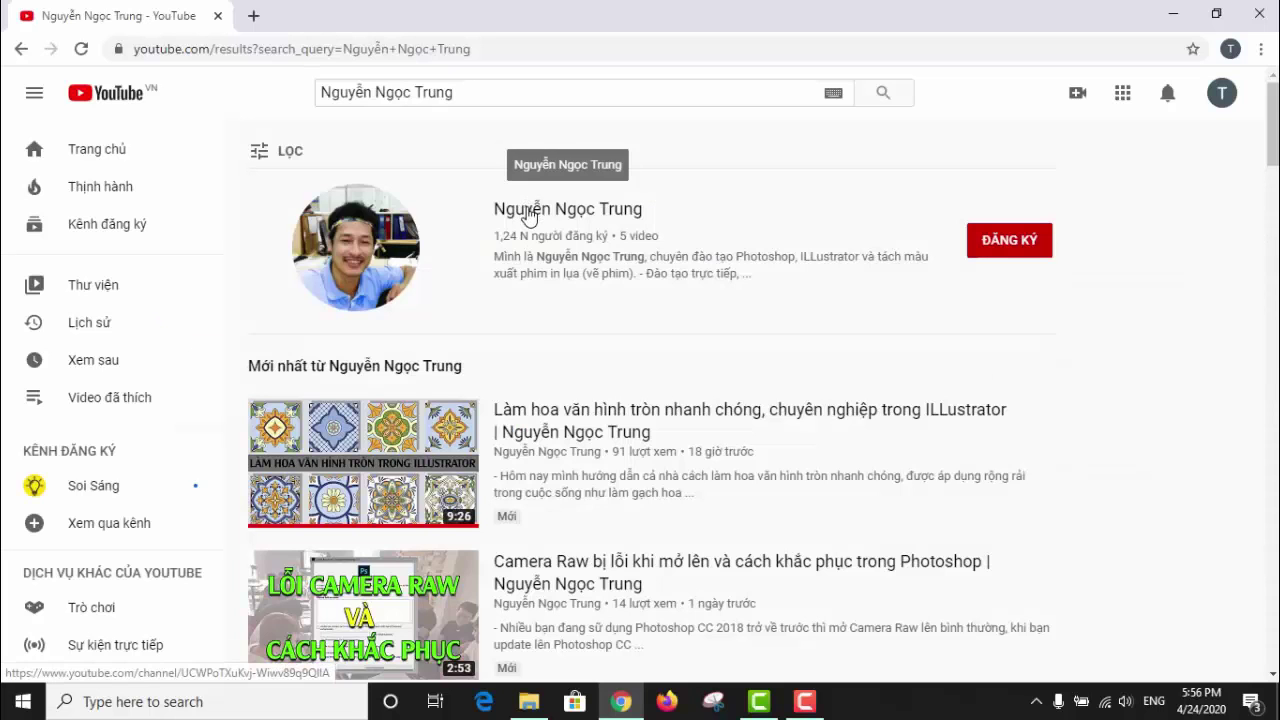
pyautogui.click(529, 214)
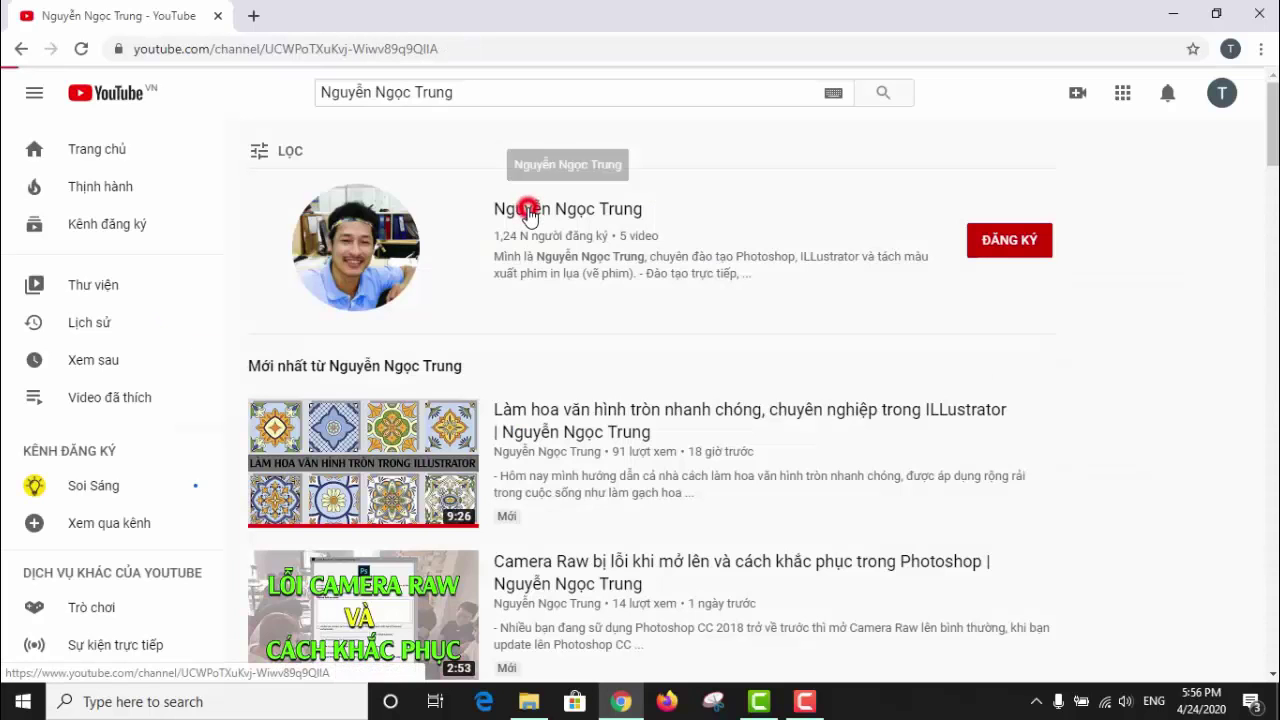
pyautogui.click(1110, 343)
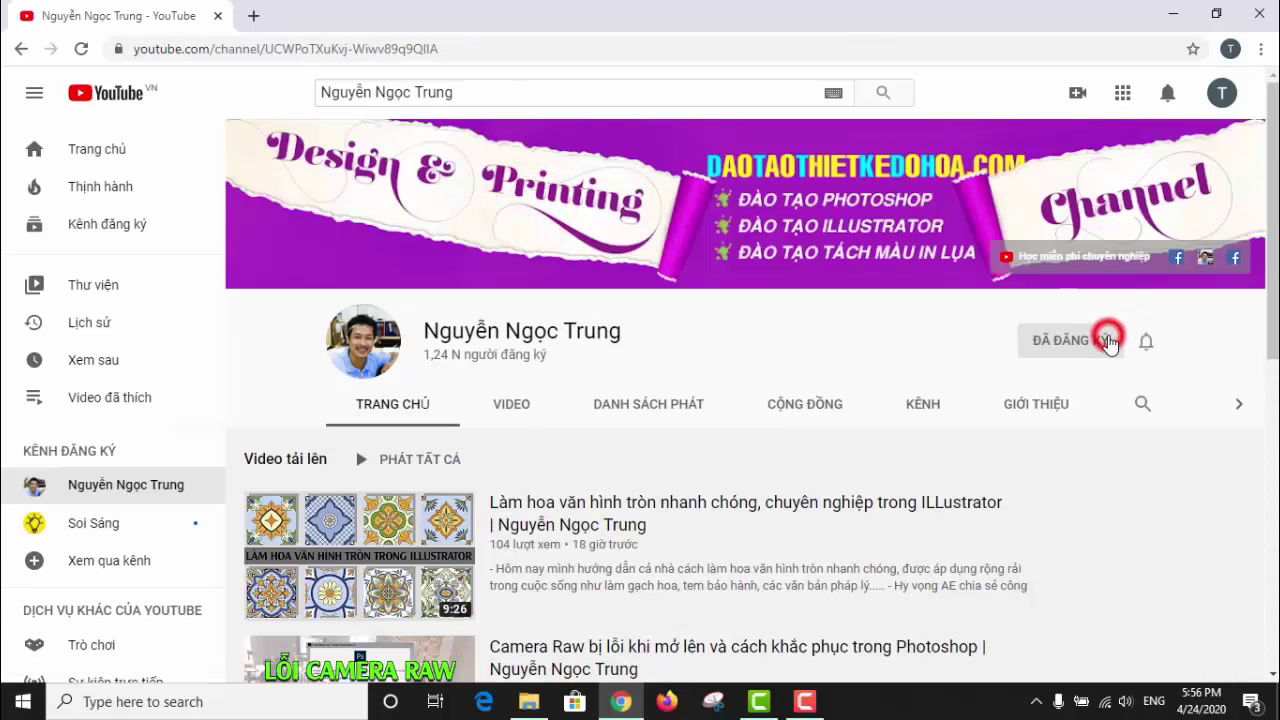
pyautogui.click(1146, 341)
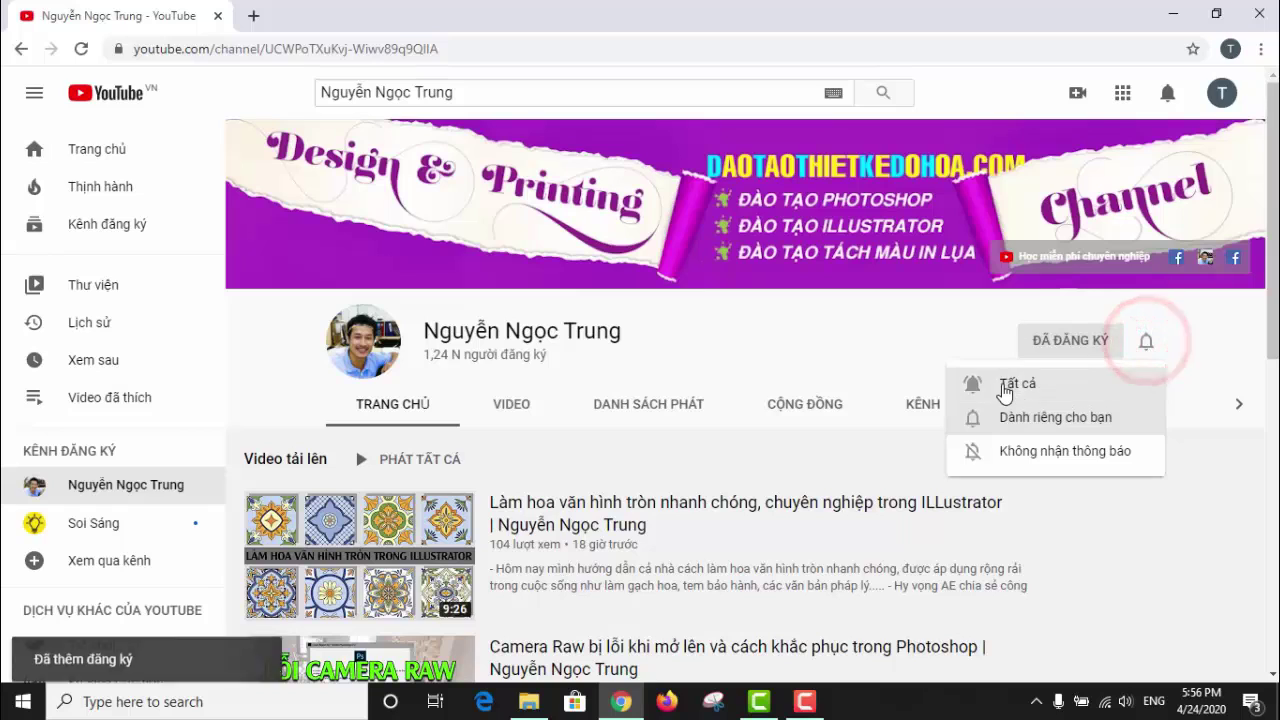
pyautogui.click(990, 383)
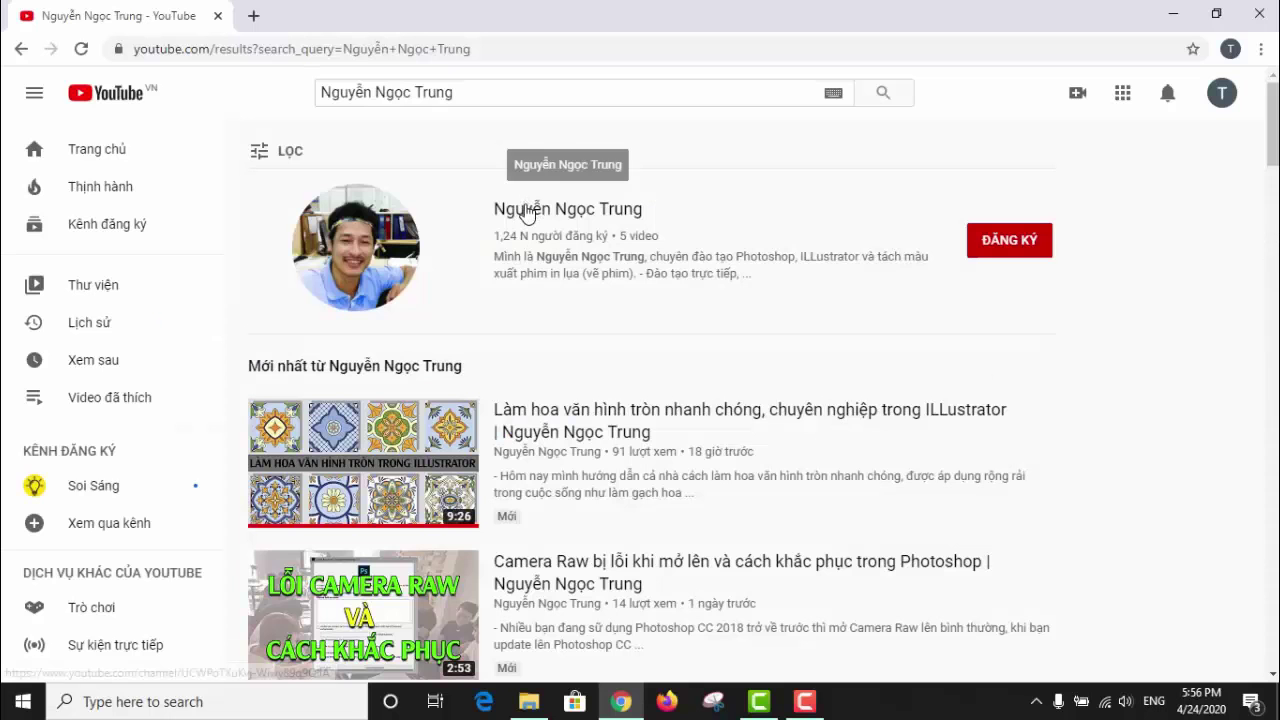
# Reopen the channel, subscribe again and turn on all notifications.
pyautogui.click(520, 209)
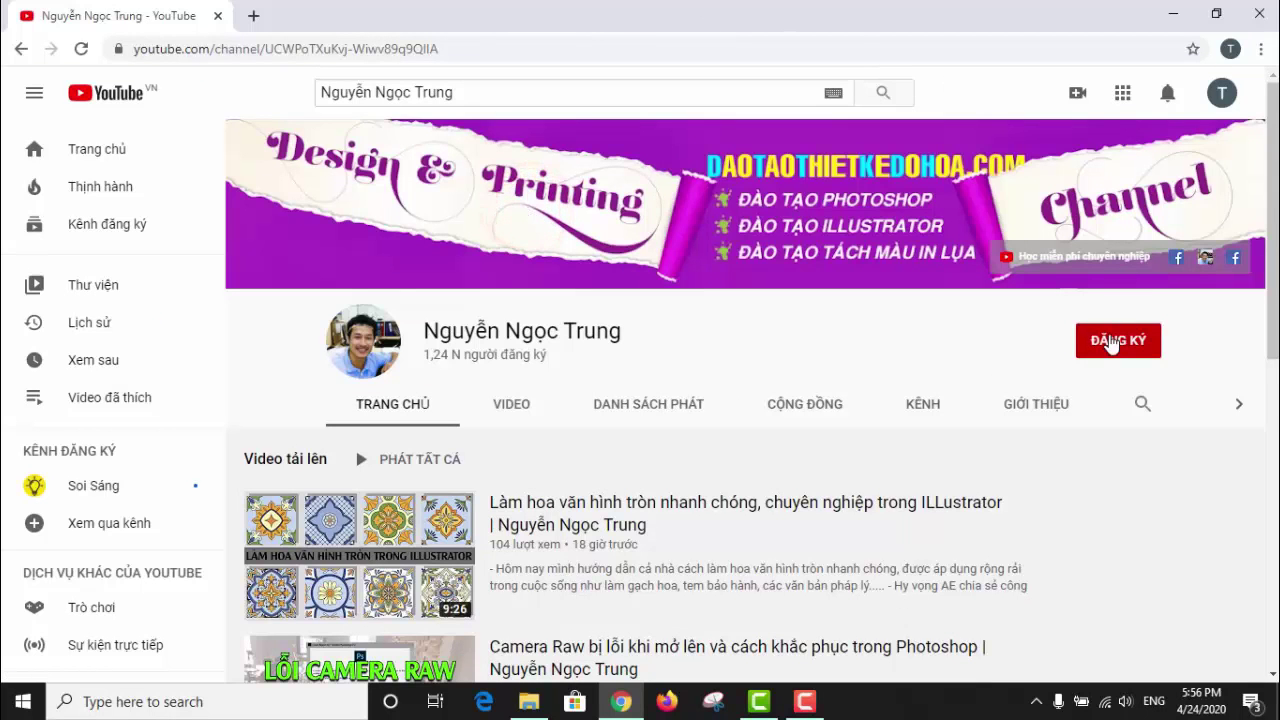
pyautogui.click(1110, 340)
pyautogui.click(1147, 345)
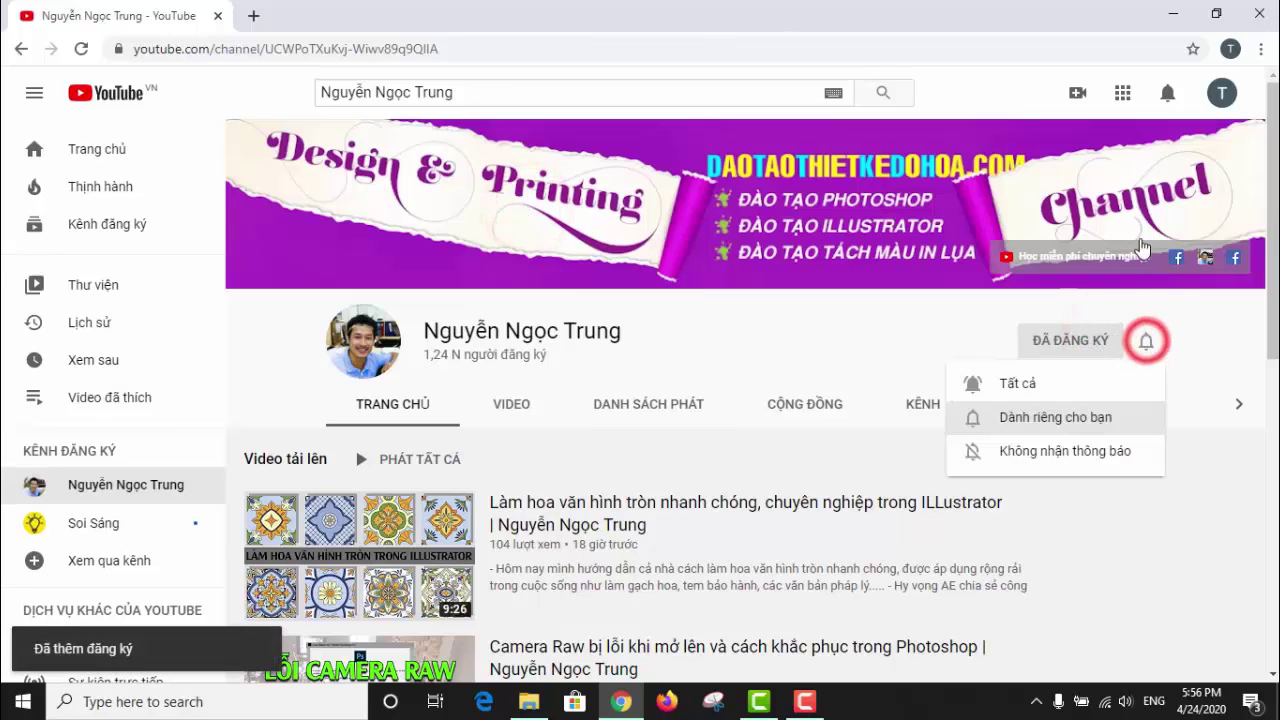